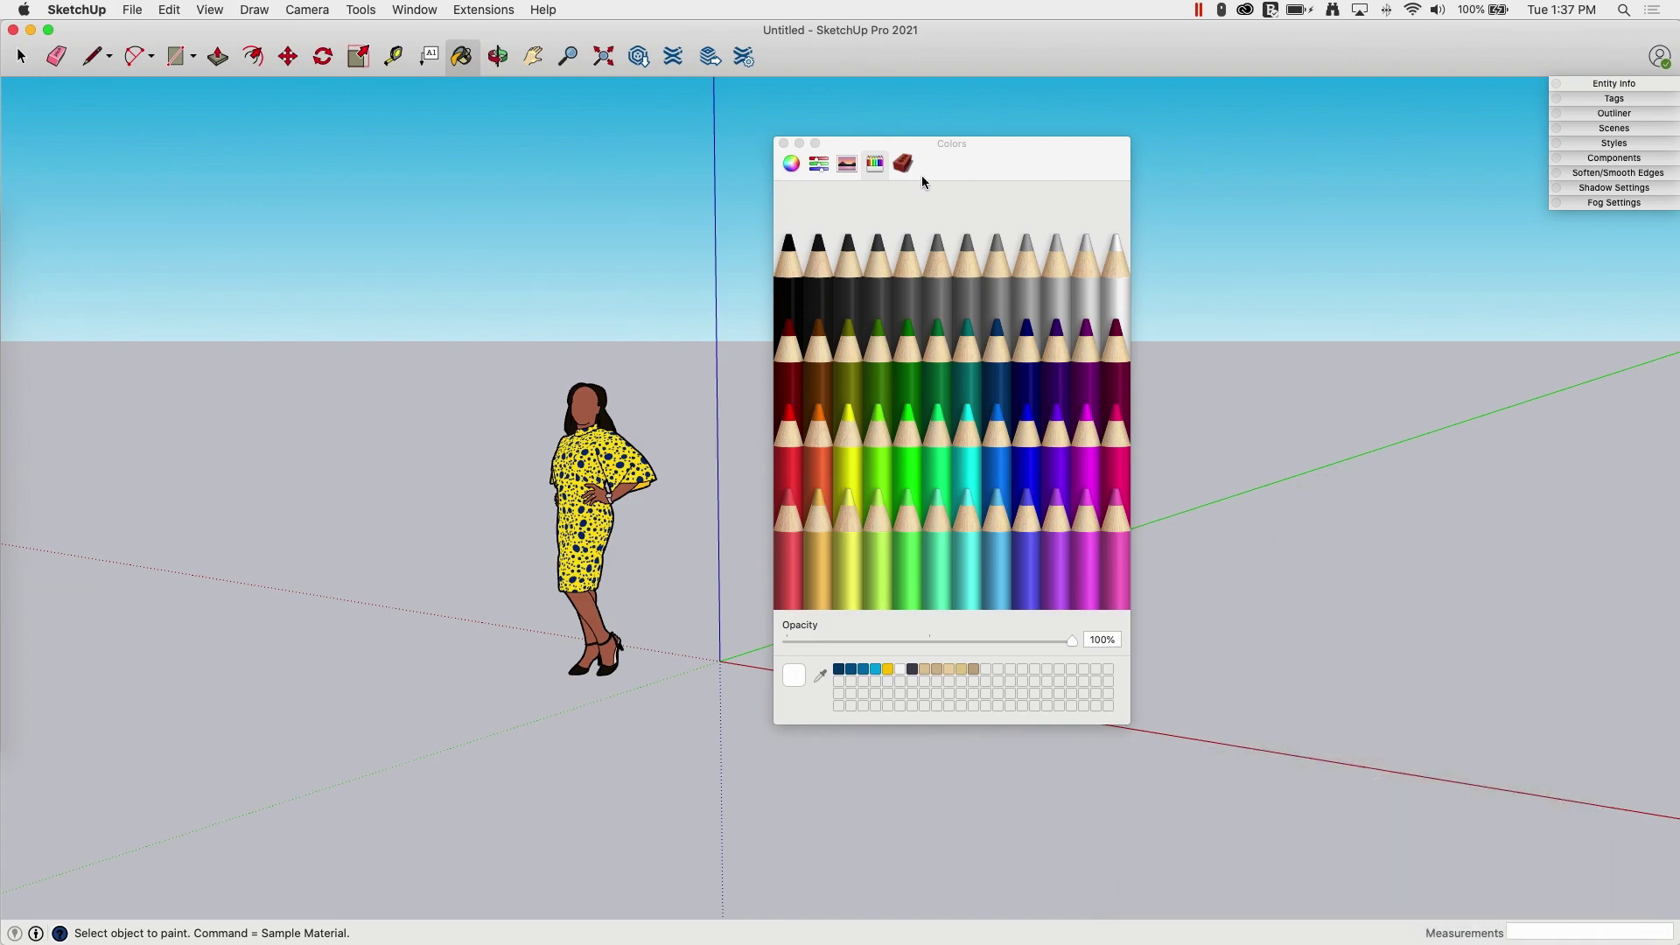
Examine the colour wheel, the RGB sliders and the image palettes available in the Colors window
mouse_move(955, 150)
mouse_down()
mouse_move(1034, 165)
mouse_move(999, 146)
mouse_up()
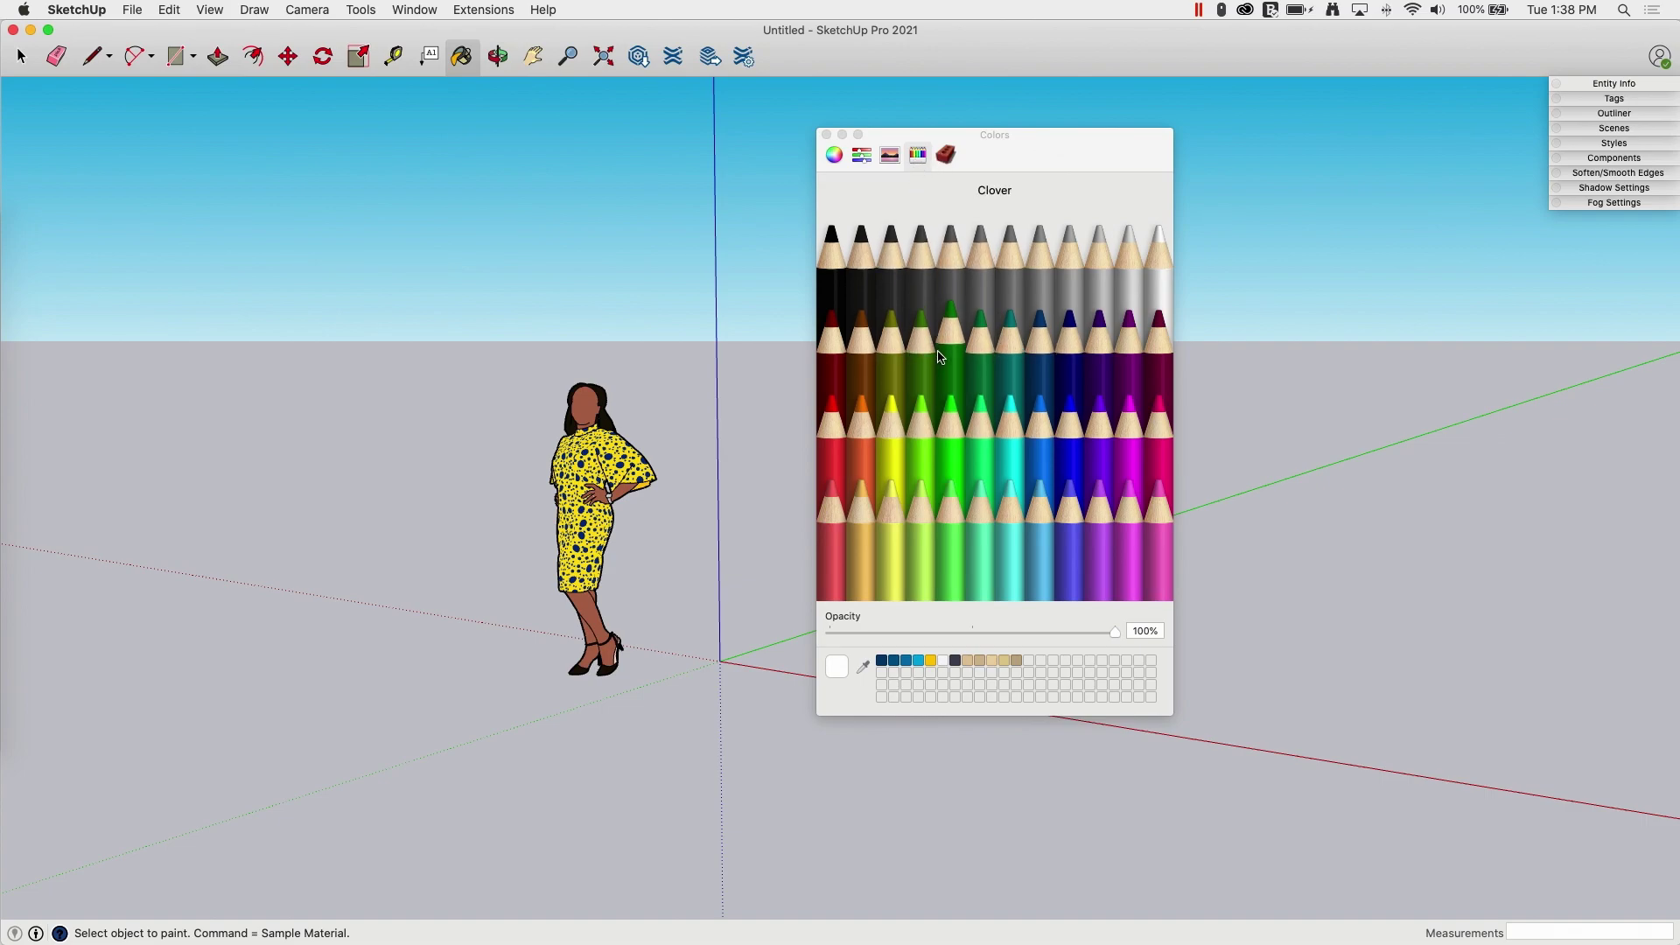
click(834, 154)
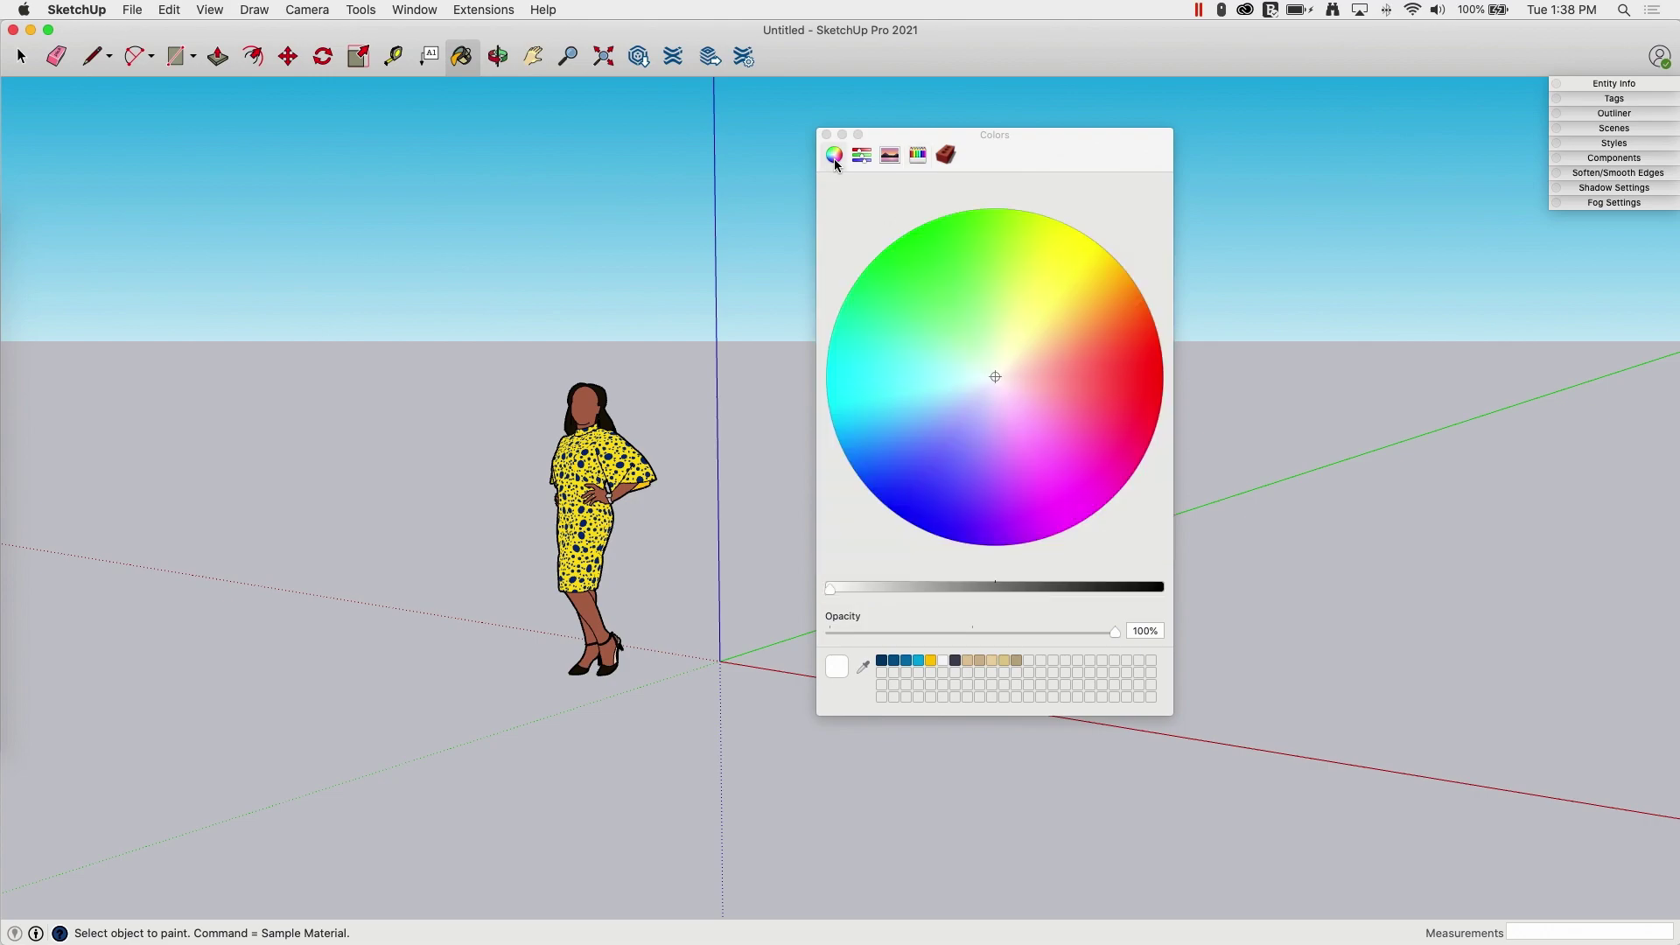
click(861, 156)
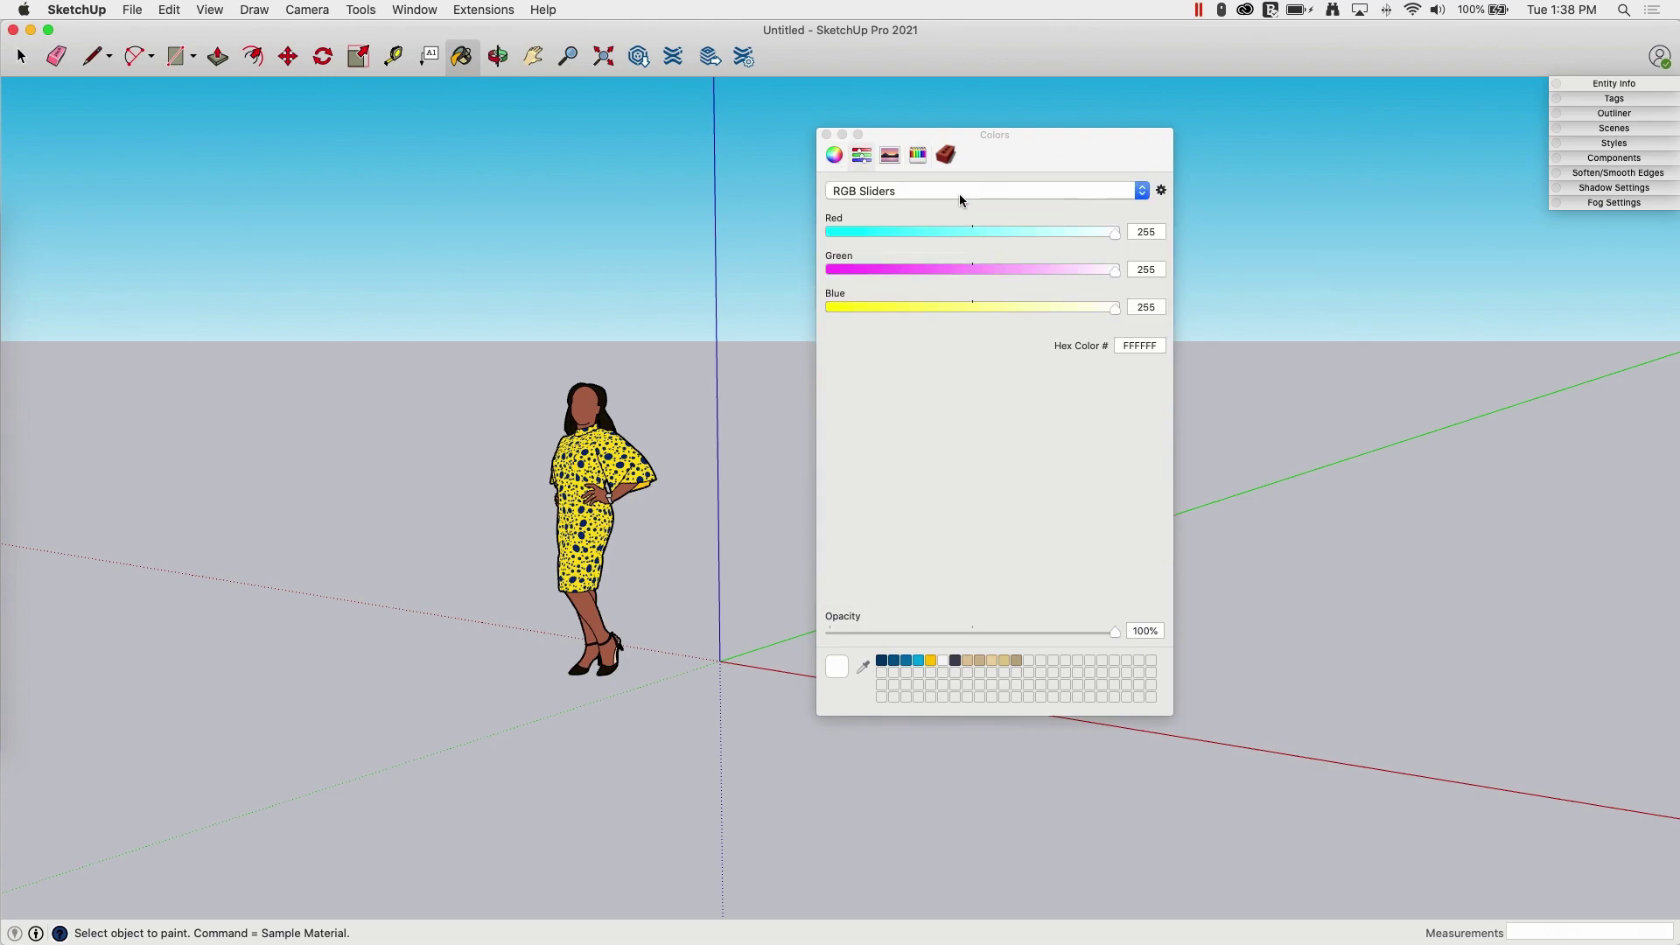
click(895, 158)
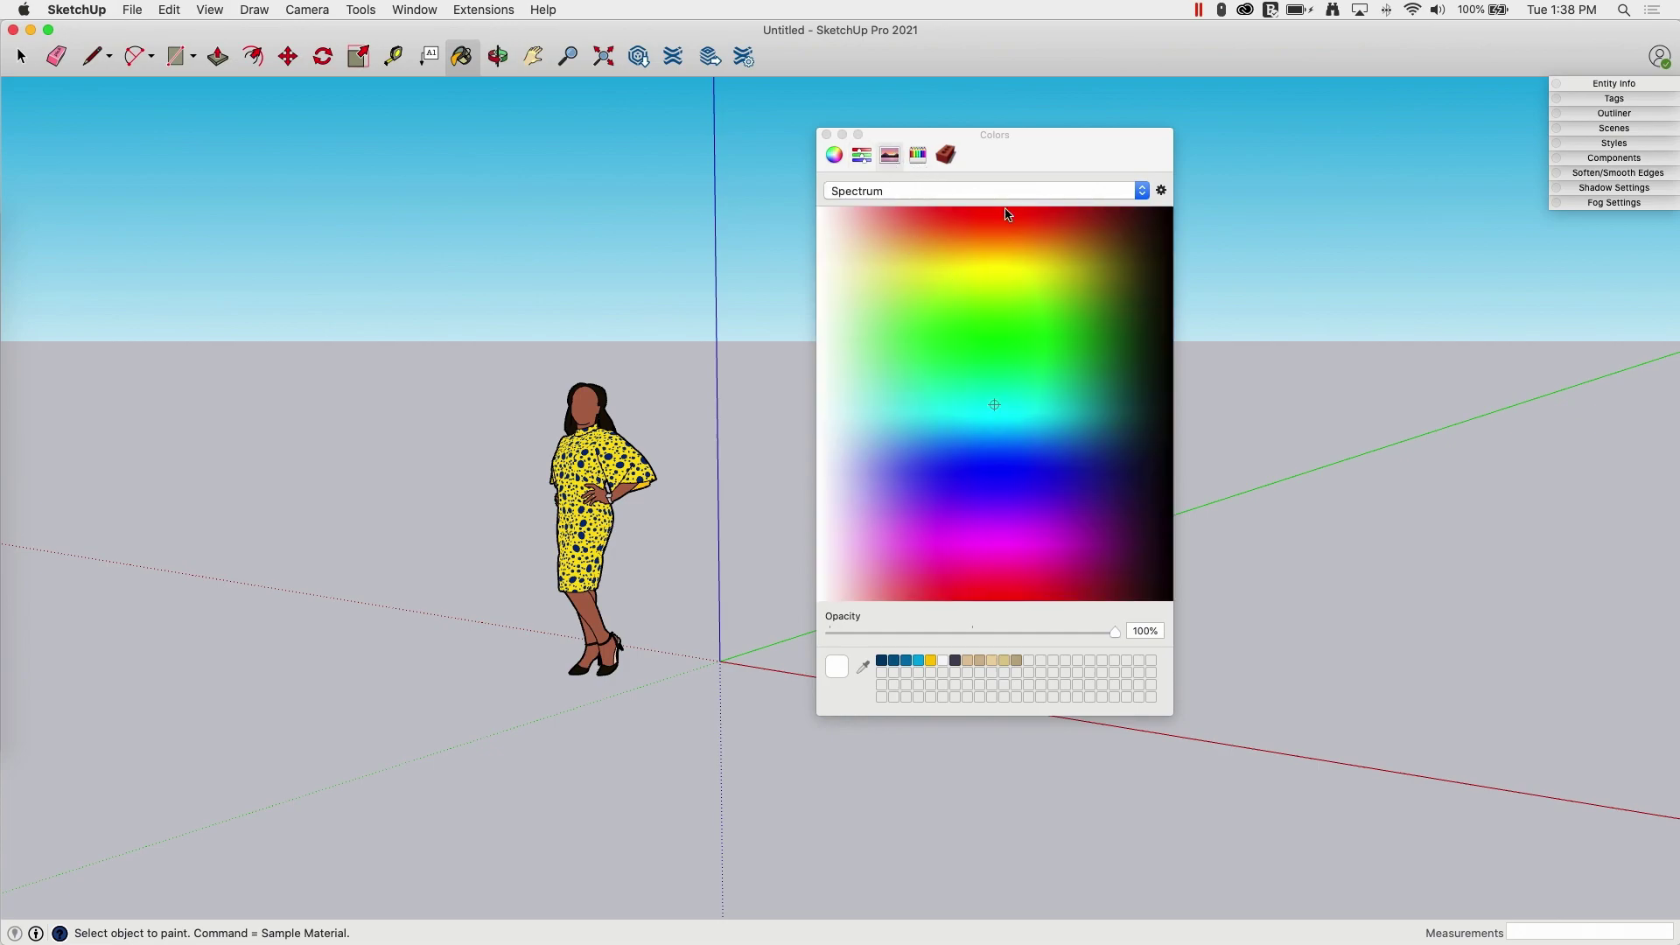
click(1141, 191)
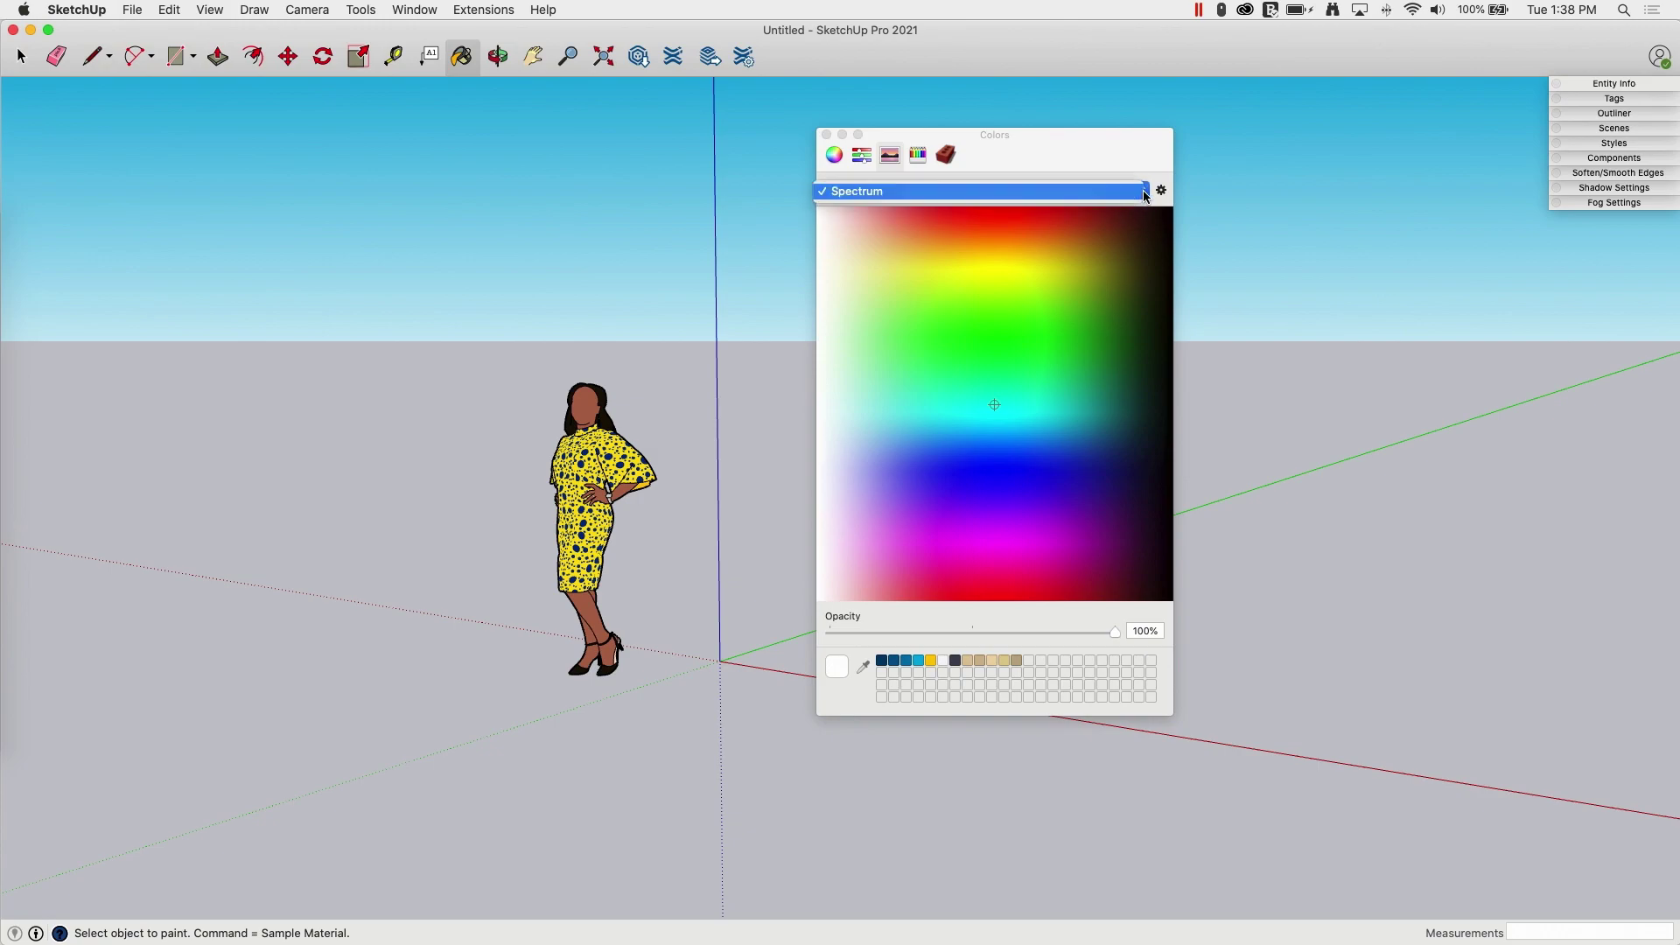
click(863, 192)
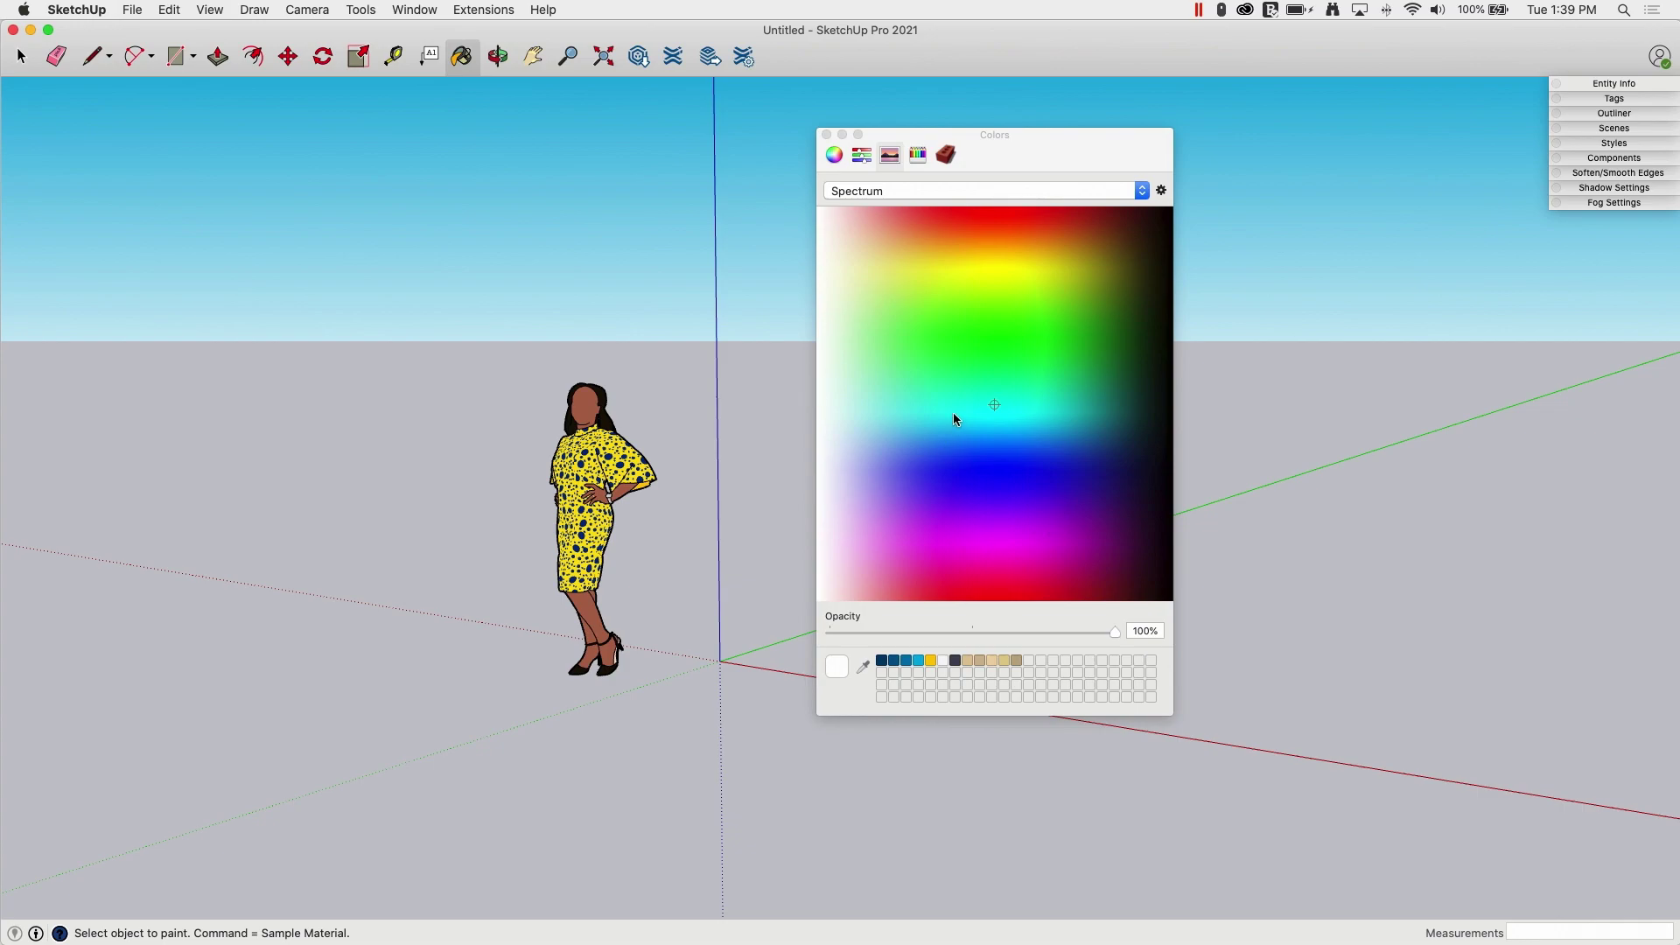
Try several colours in the Spectrum palette, ending on a light green
click(1005, 487)
click(938, 350)
click(893, 349)
Load SW-Paint-Chips.pdf from the Desktop as a new image palette in the Colors window
click(1160, 191)
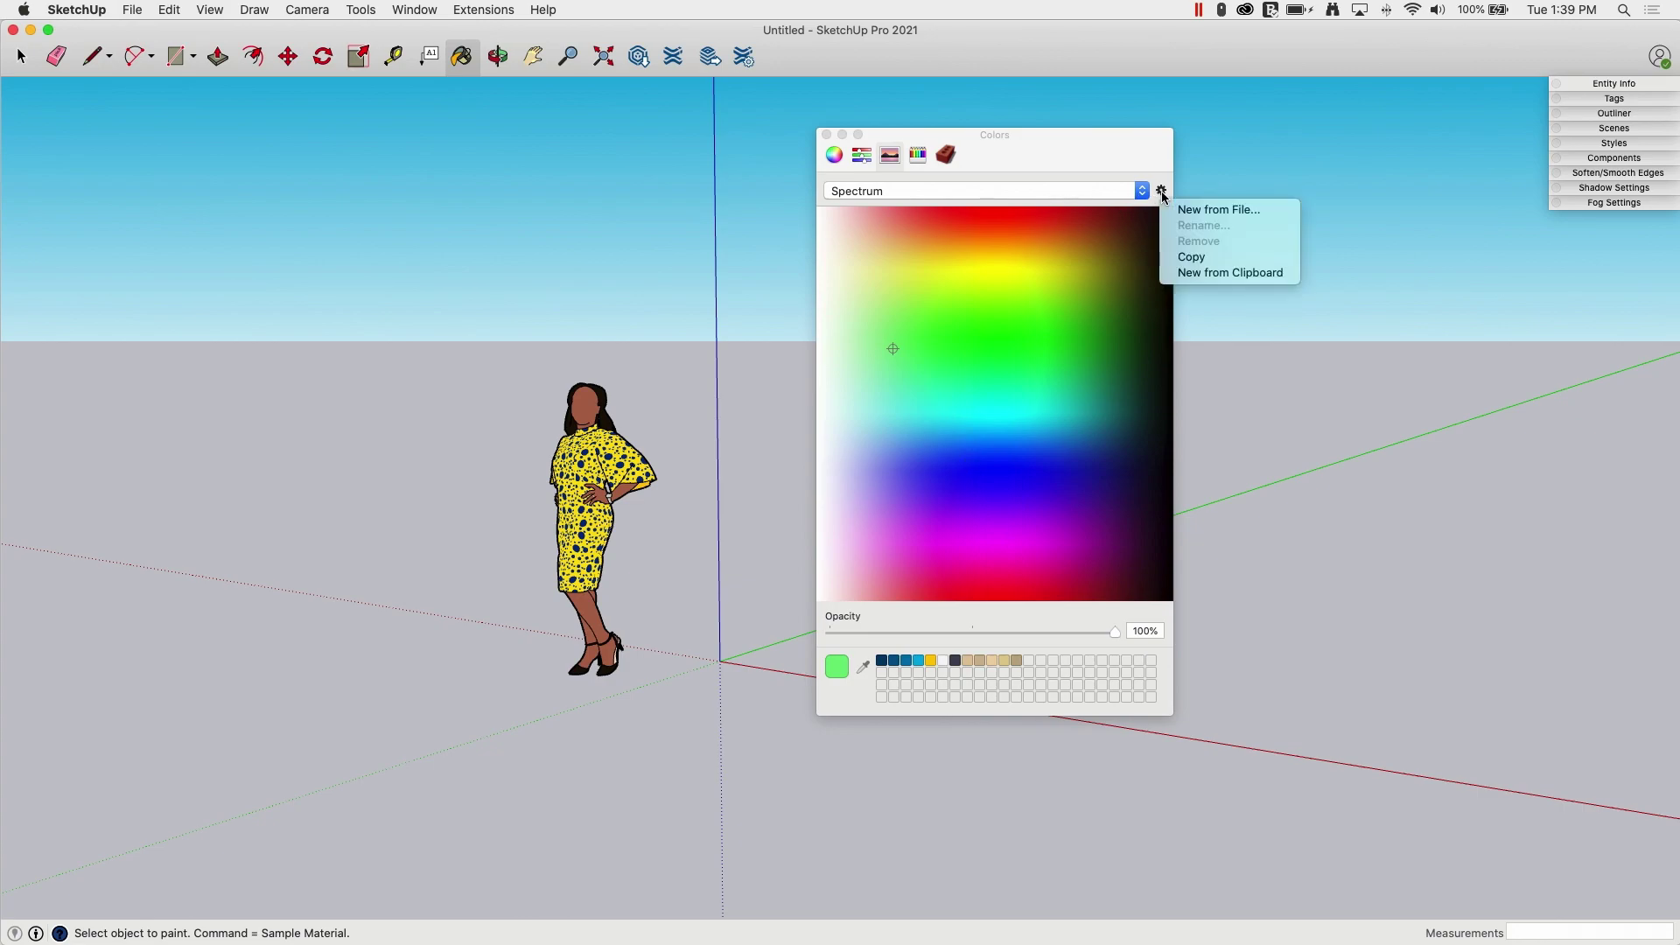
click(1186, 209)
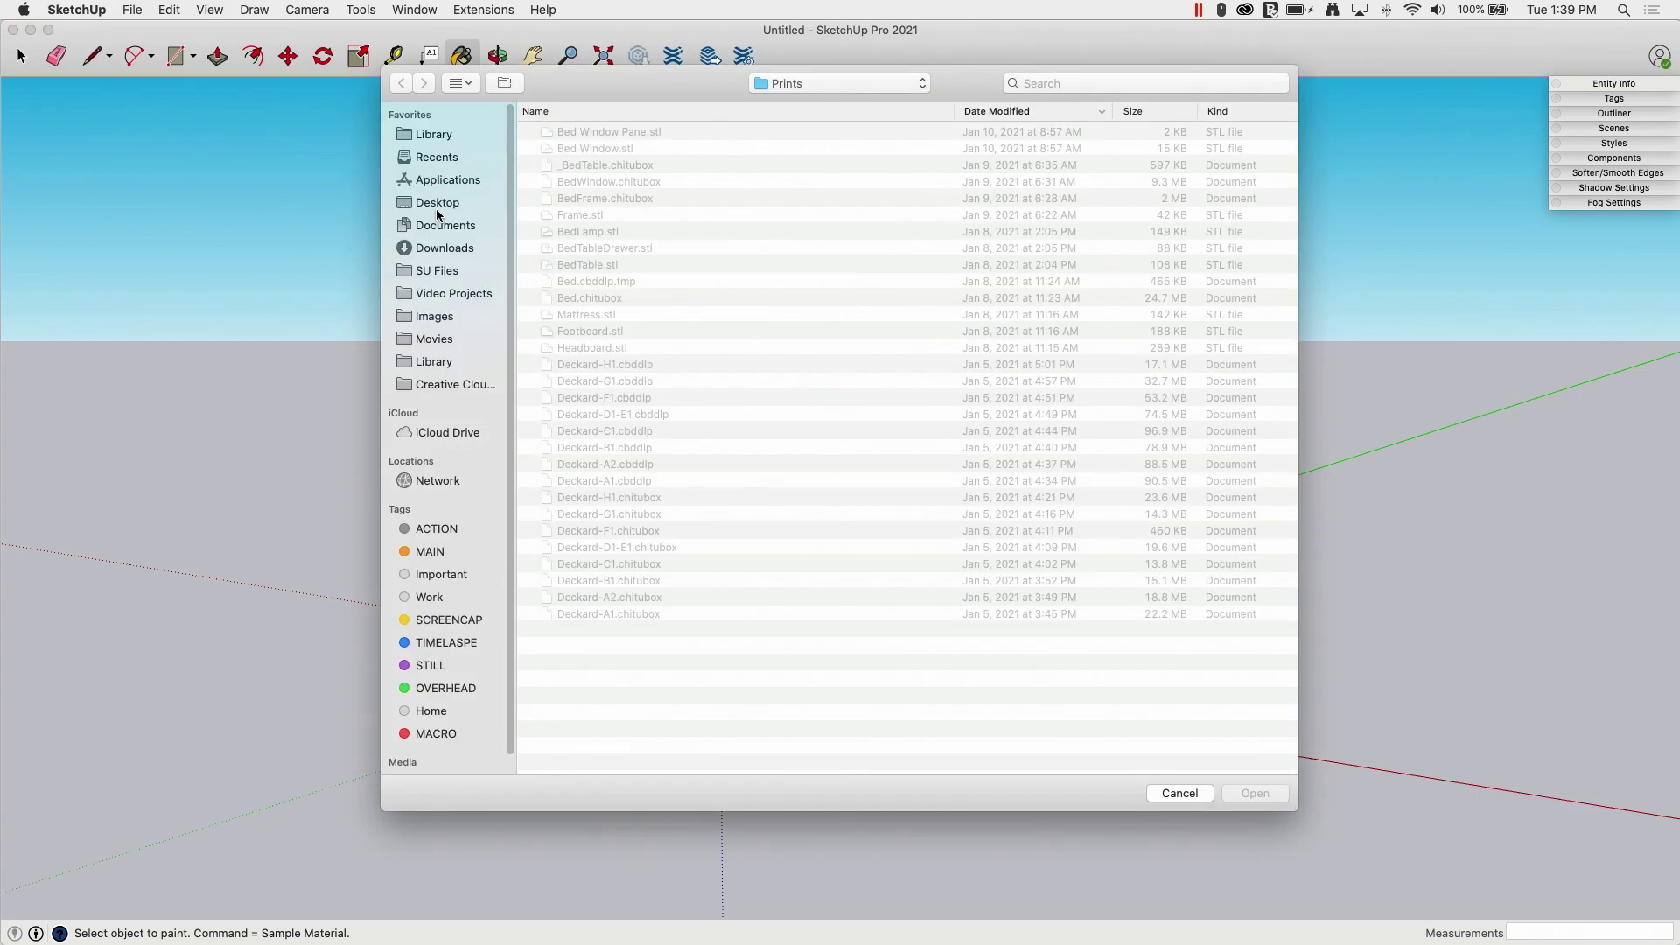
click(437, 210)
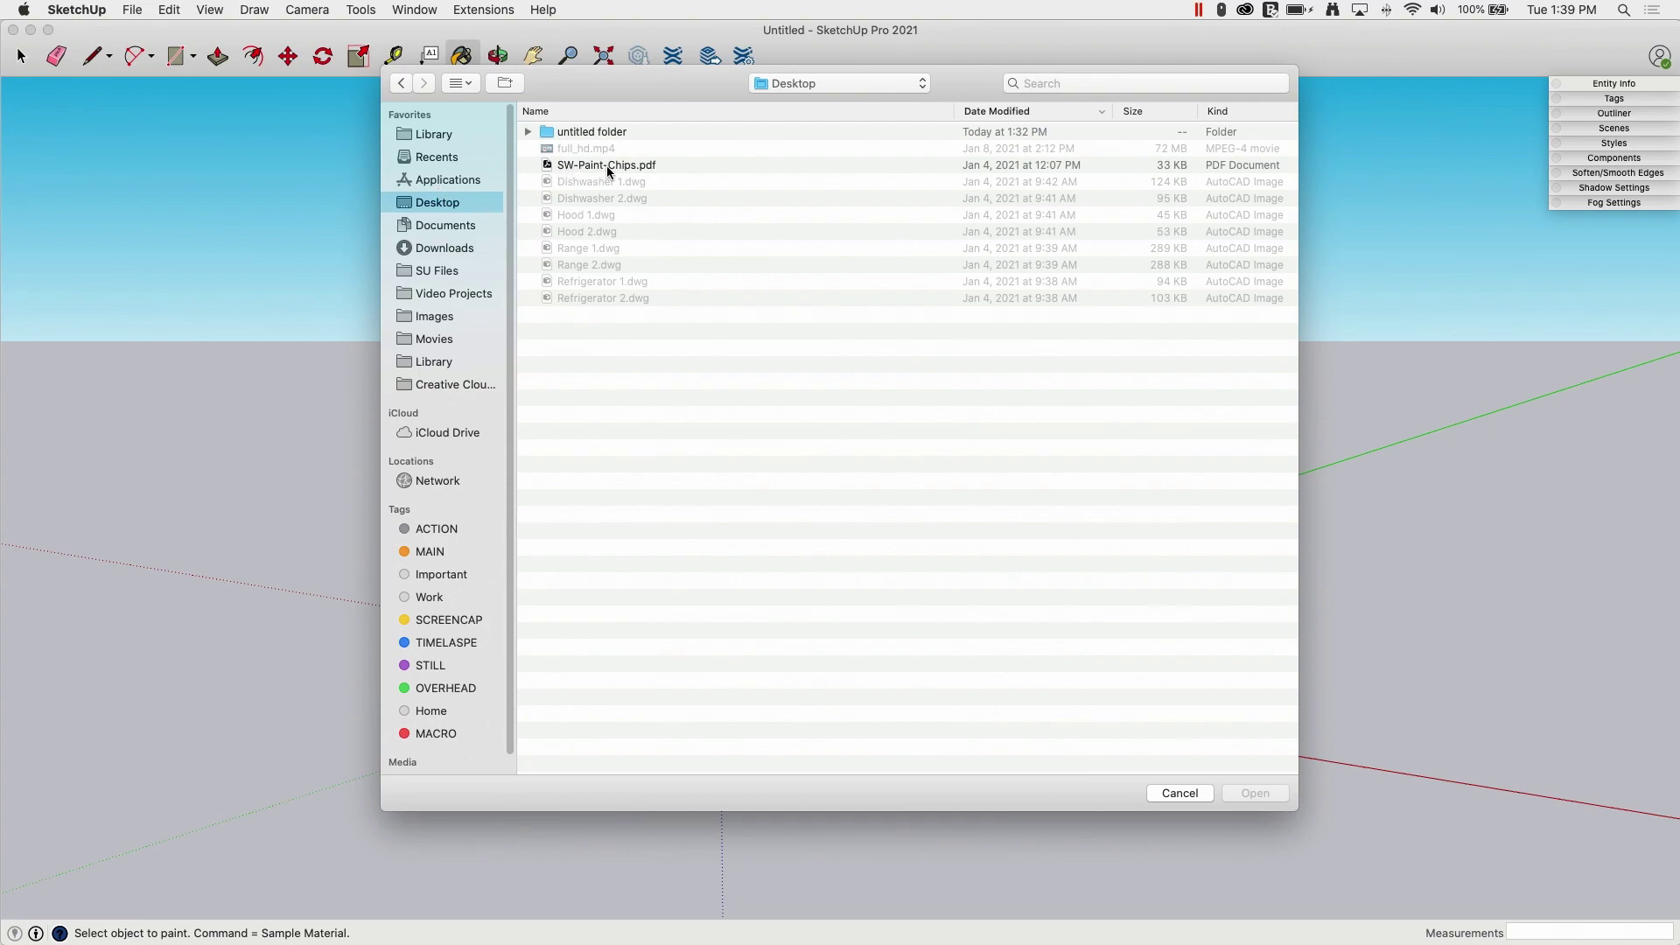
click(607, 168)
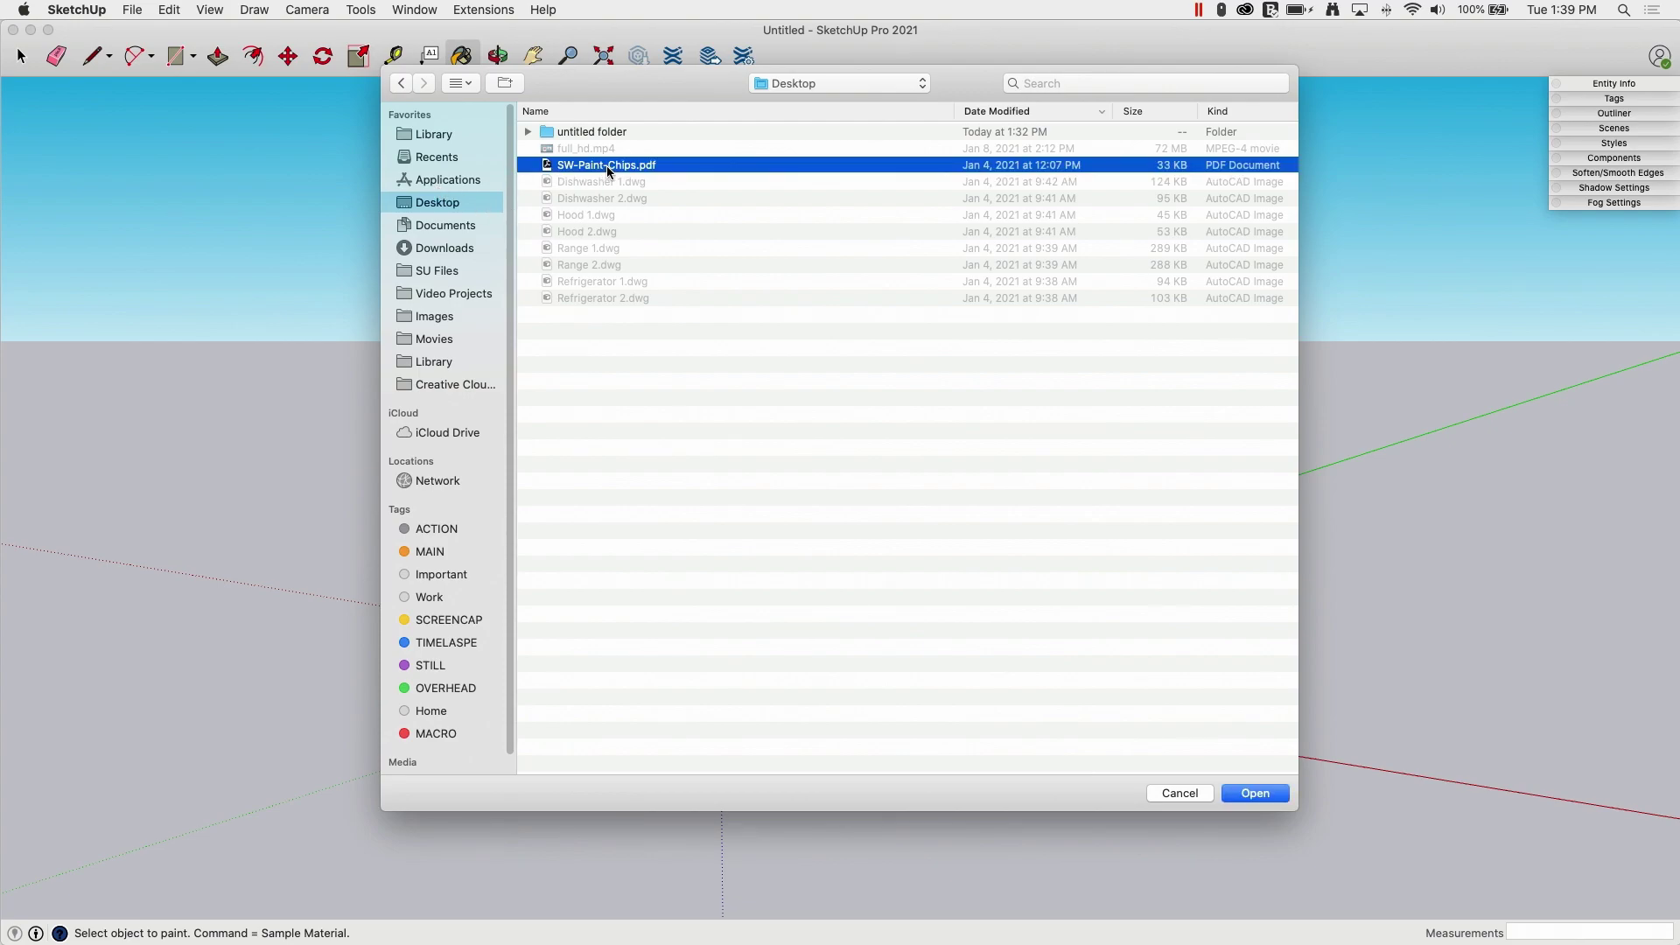
click(1258, 795)
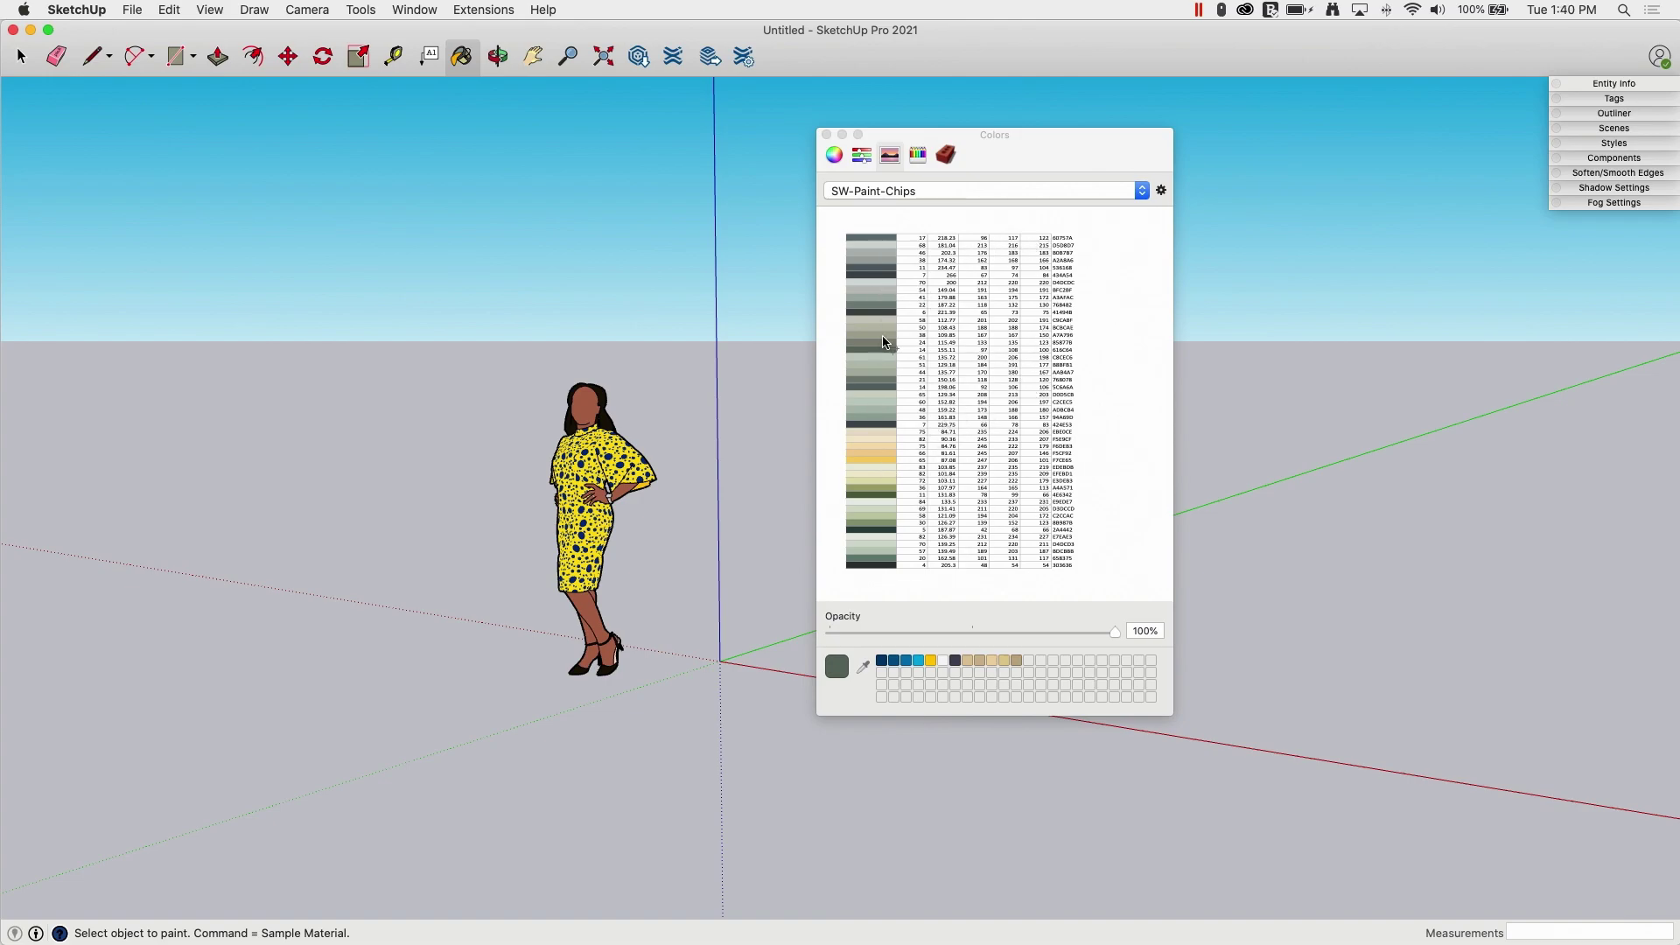
Sample chips in the SW-Paint-Chips palette, ending on the golden-yellow chip as the paint colour
click(869, 459)
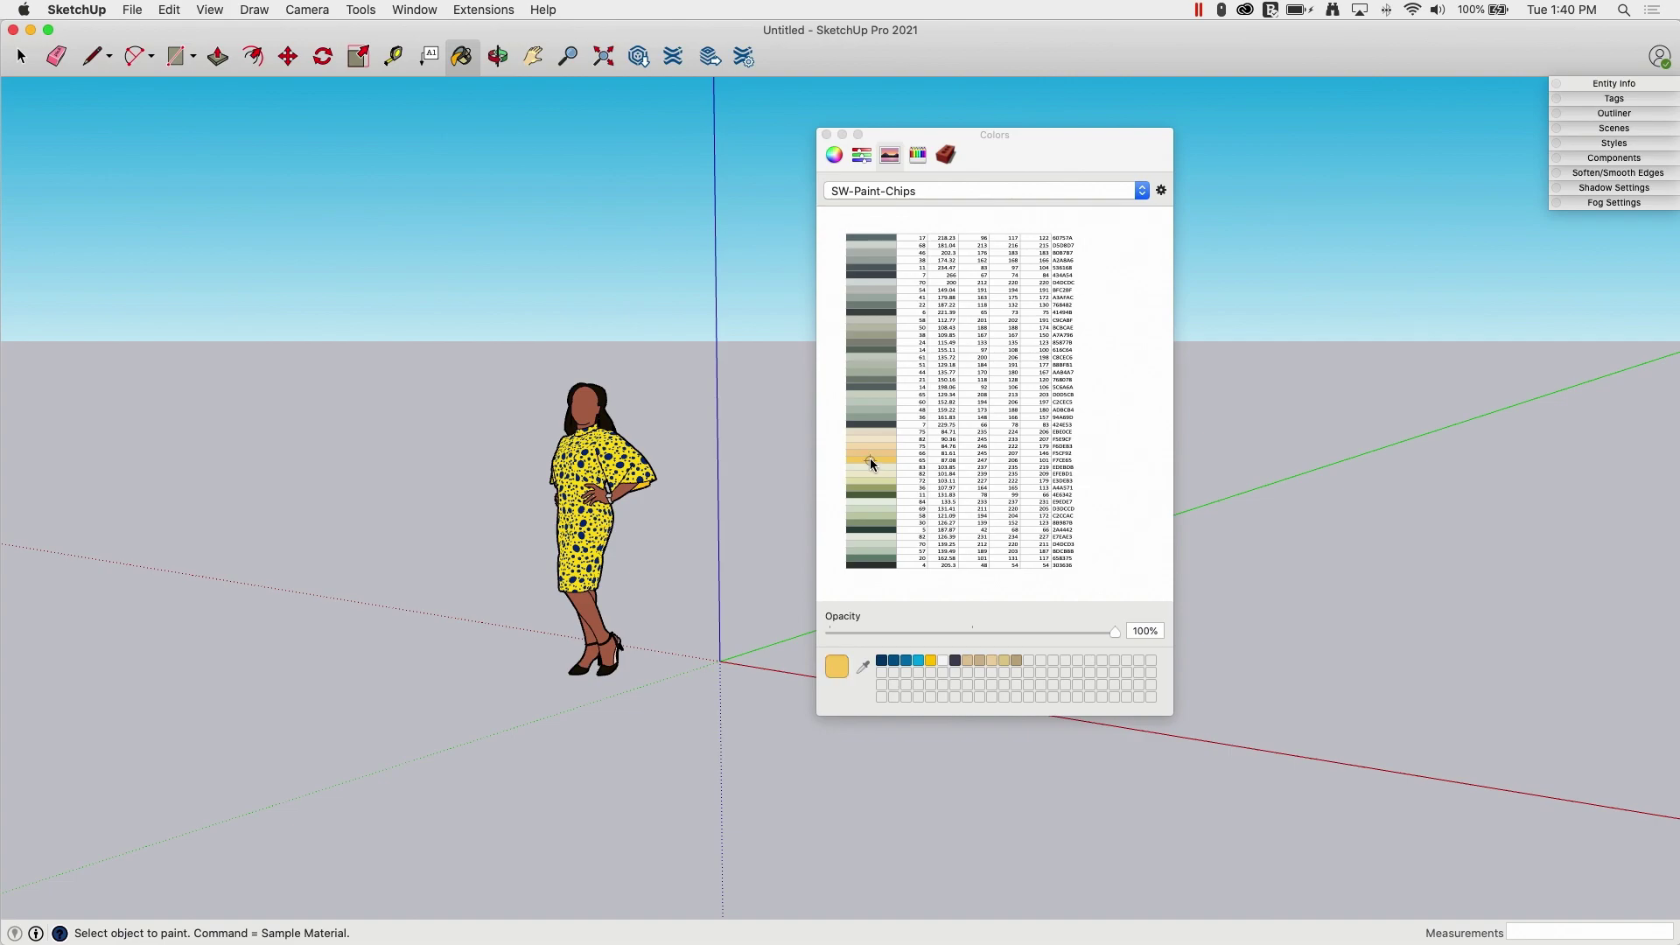
click(873, 339)
click(884, 460)
Switch the image palette to Spectrum and back to SW-Paint-Chips
click(1144, 192)
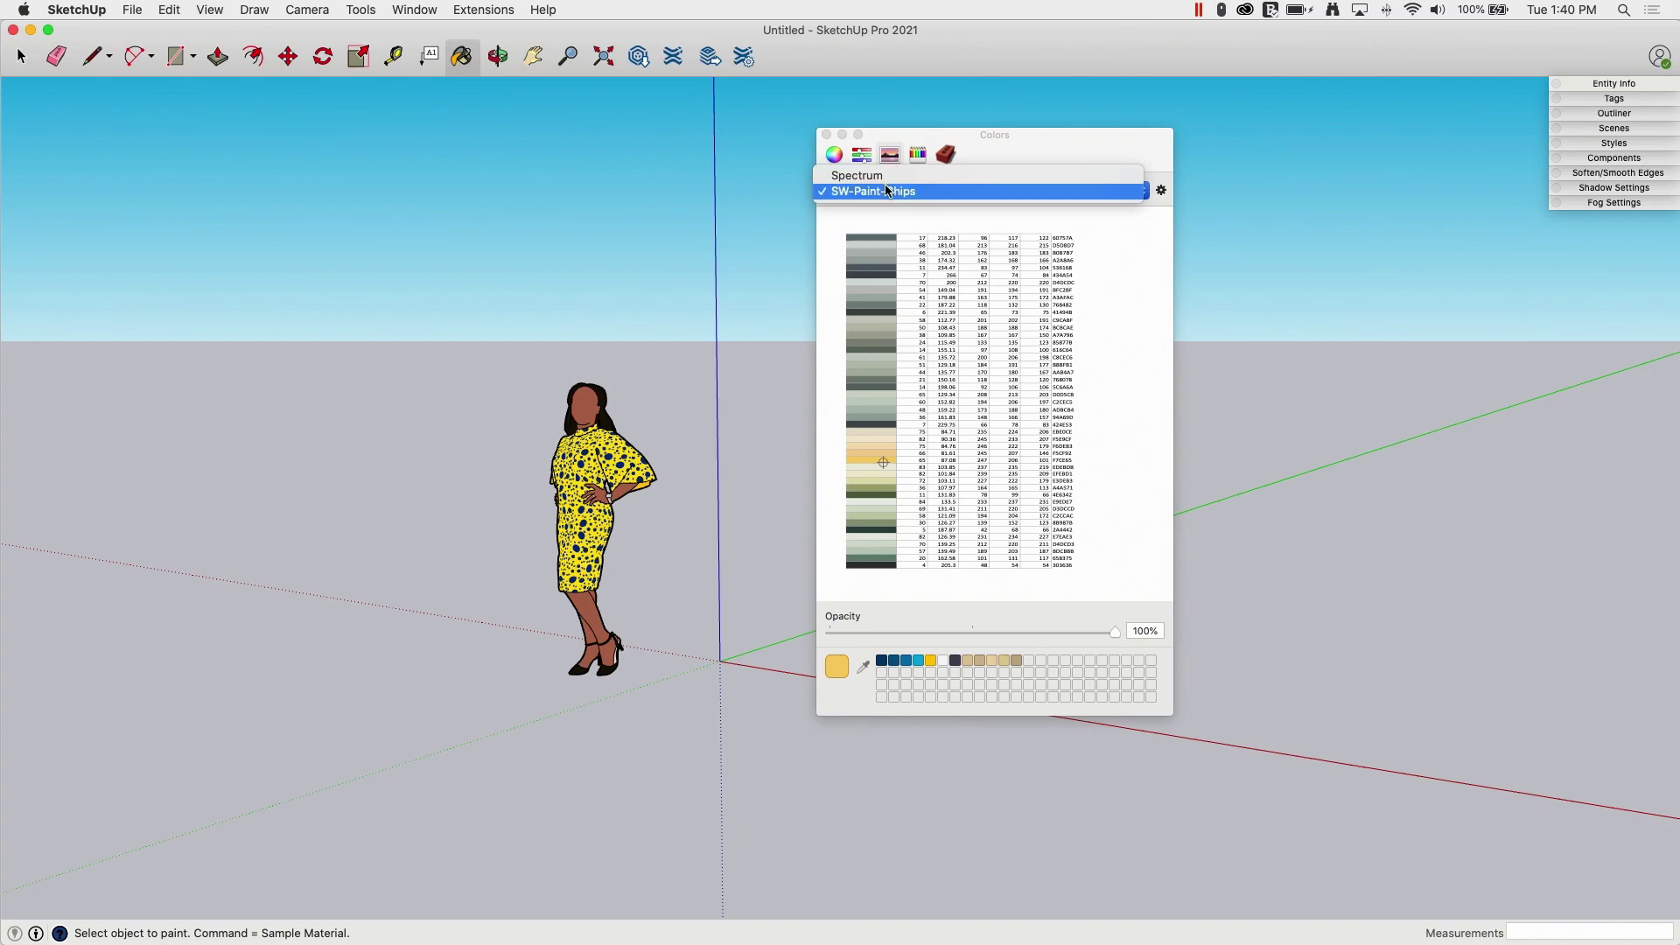
click(941, 177)
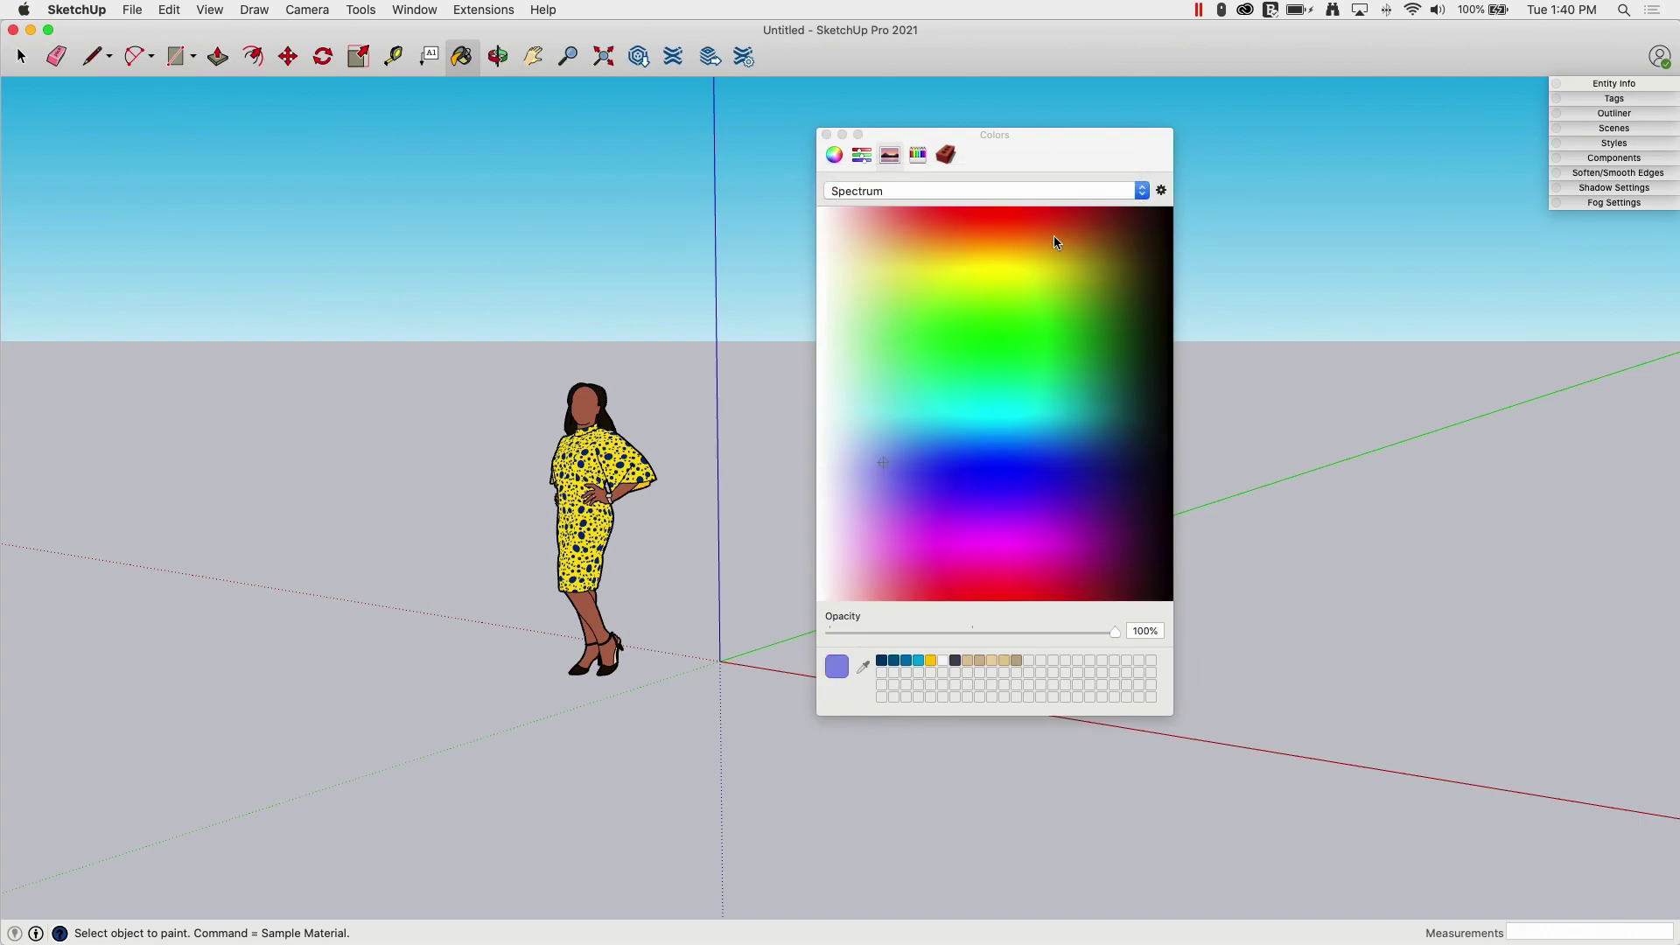
click(1144, 191)
click(983, 207)
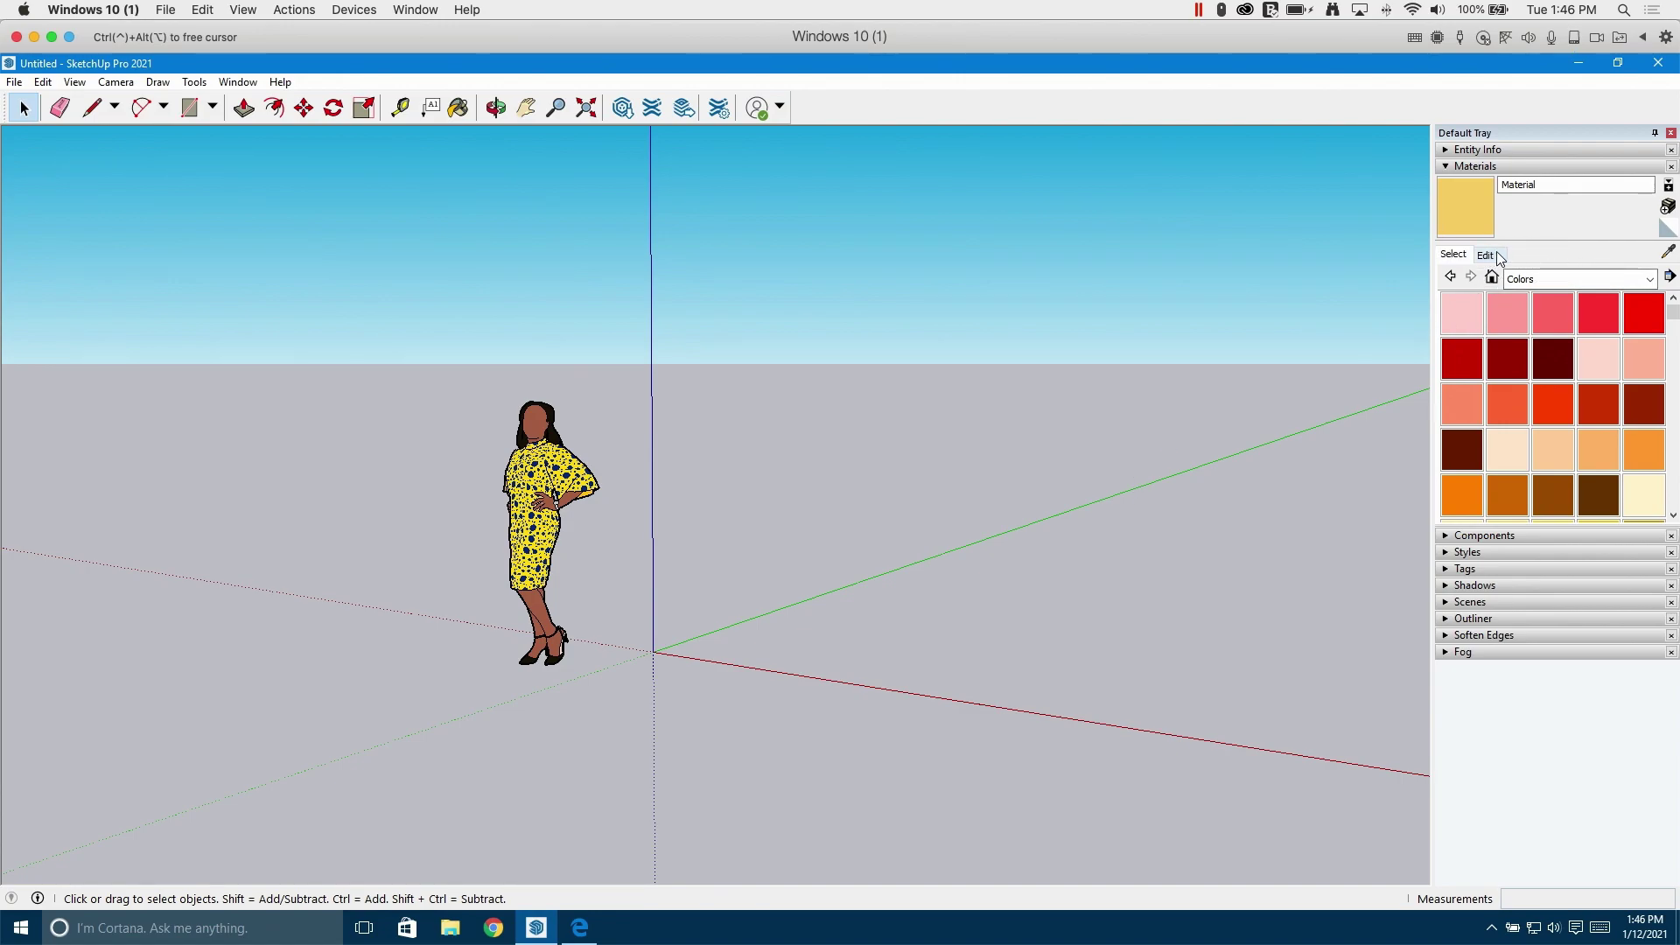
Choose the dark red Color A07 from the Colors collection in the Windows version of SketchUp
click(1499, 356)
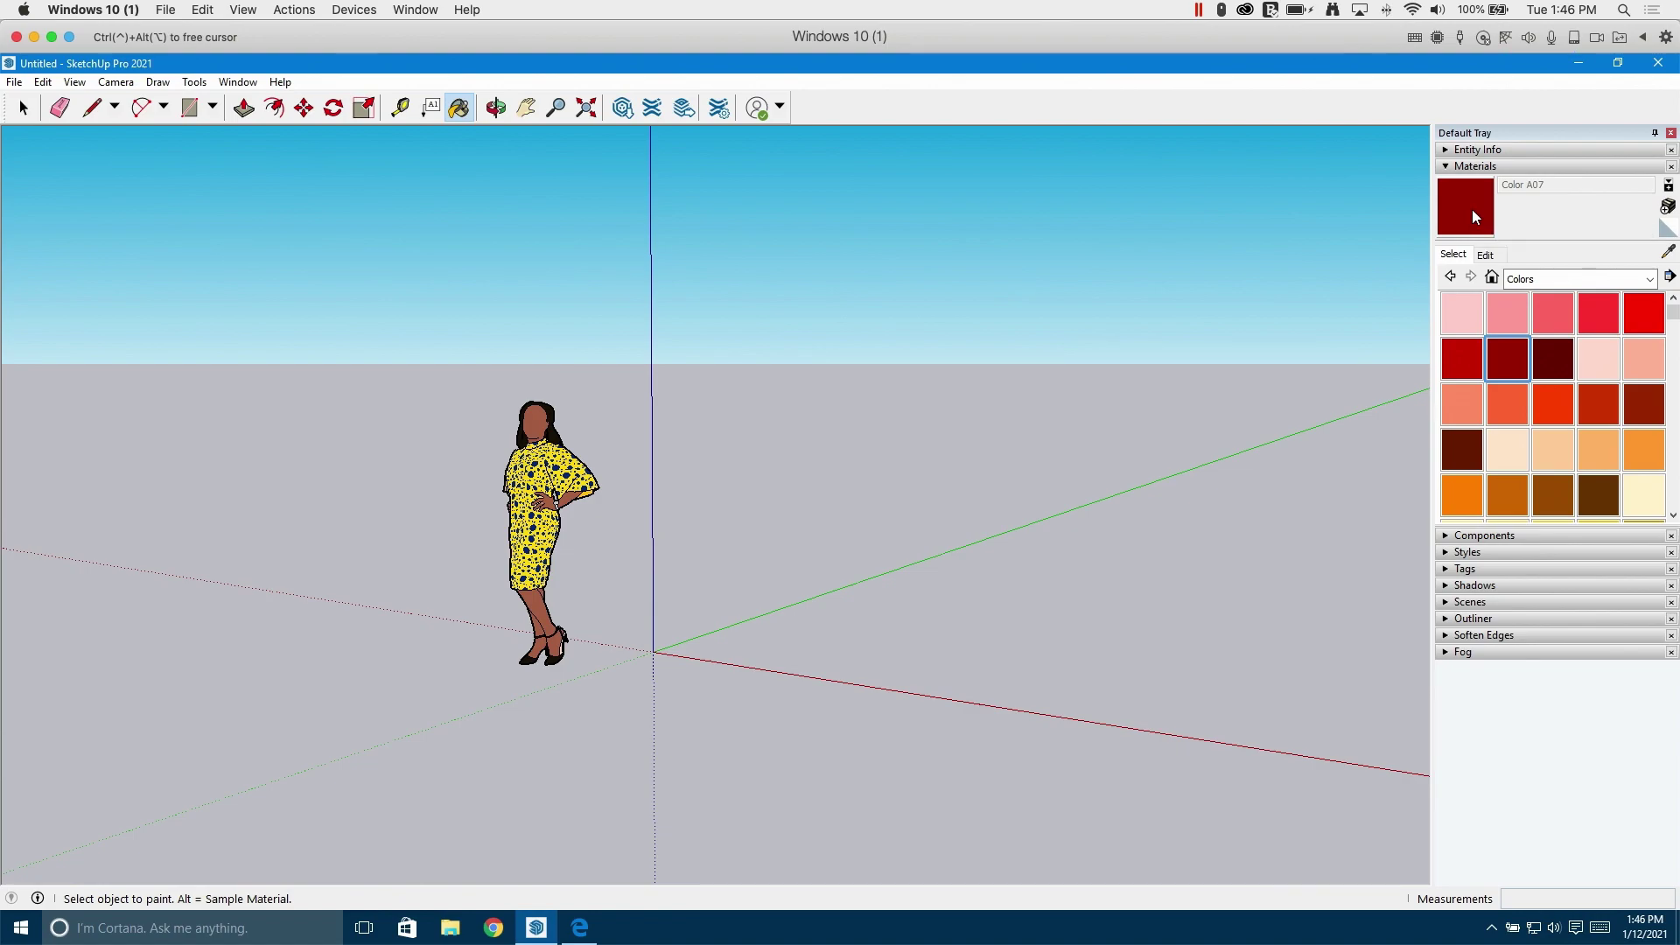
click(1650, 279)
click(1652, 281)
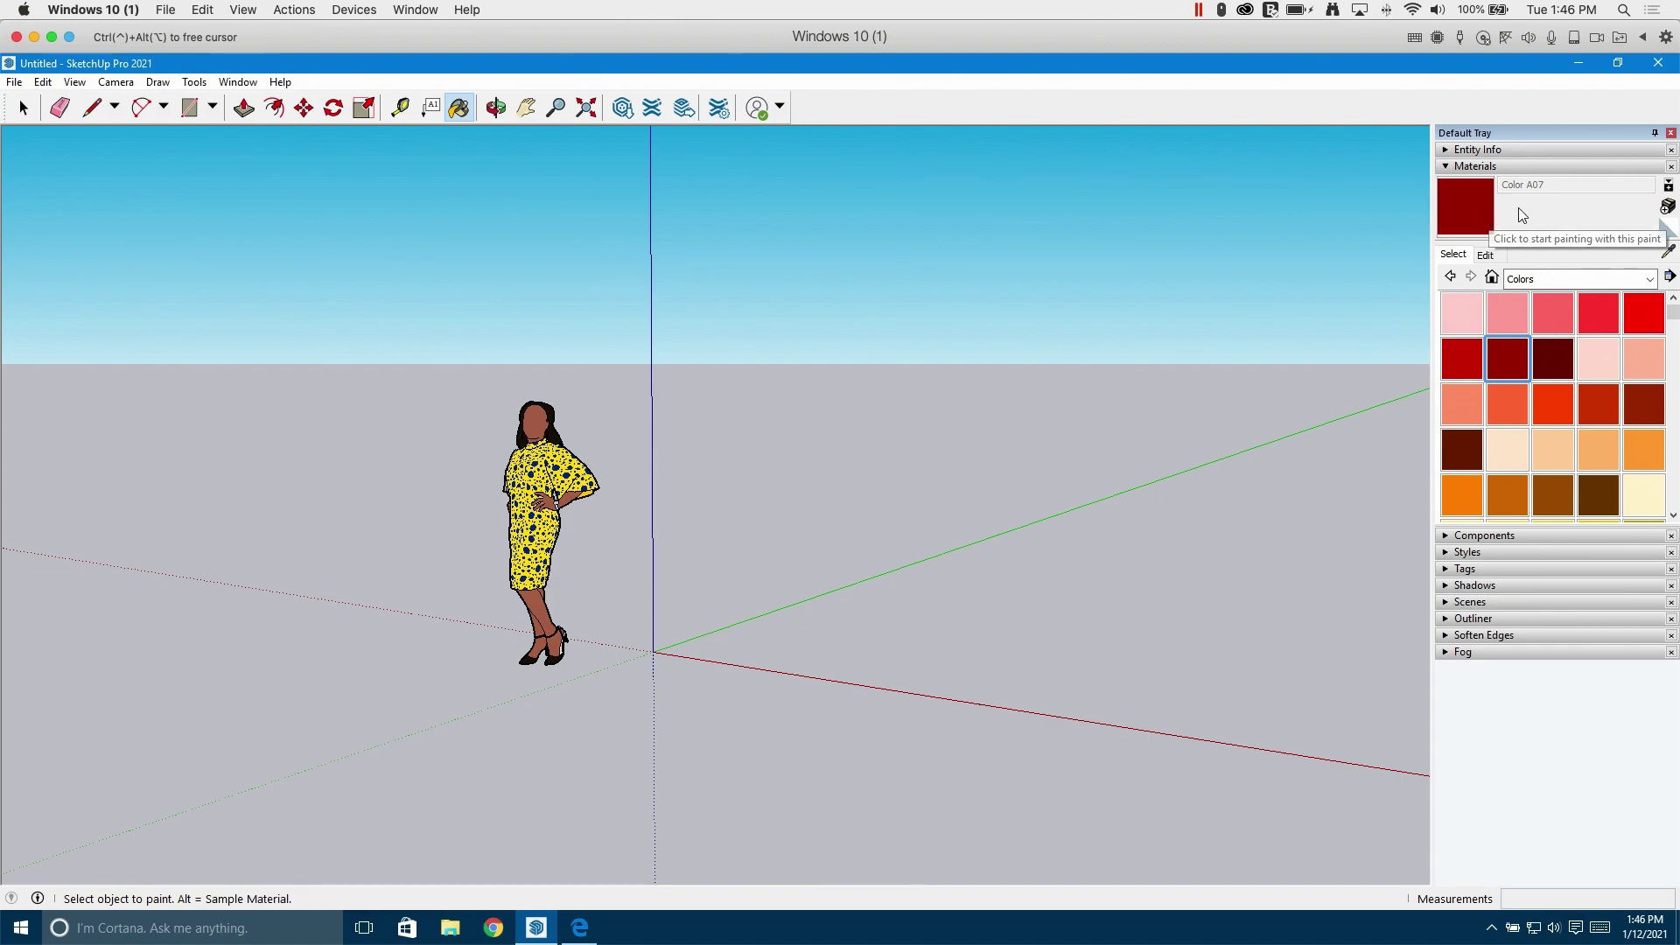
Create a new plain material with a muted tan-brown colour chosen on the Color Wheel
click(1667, 207)
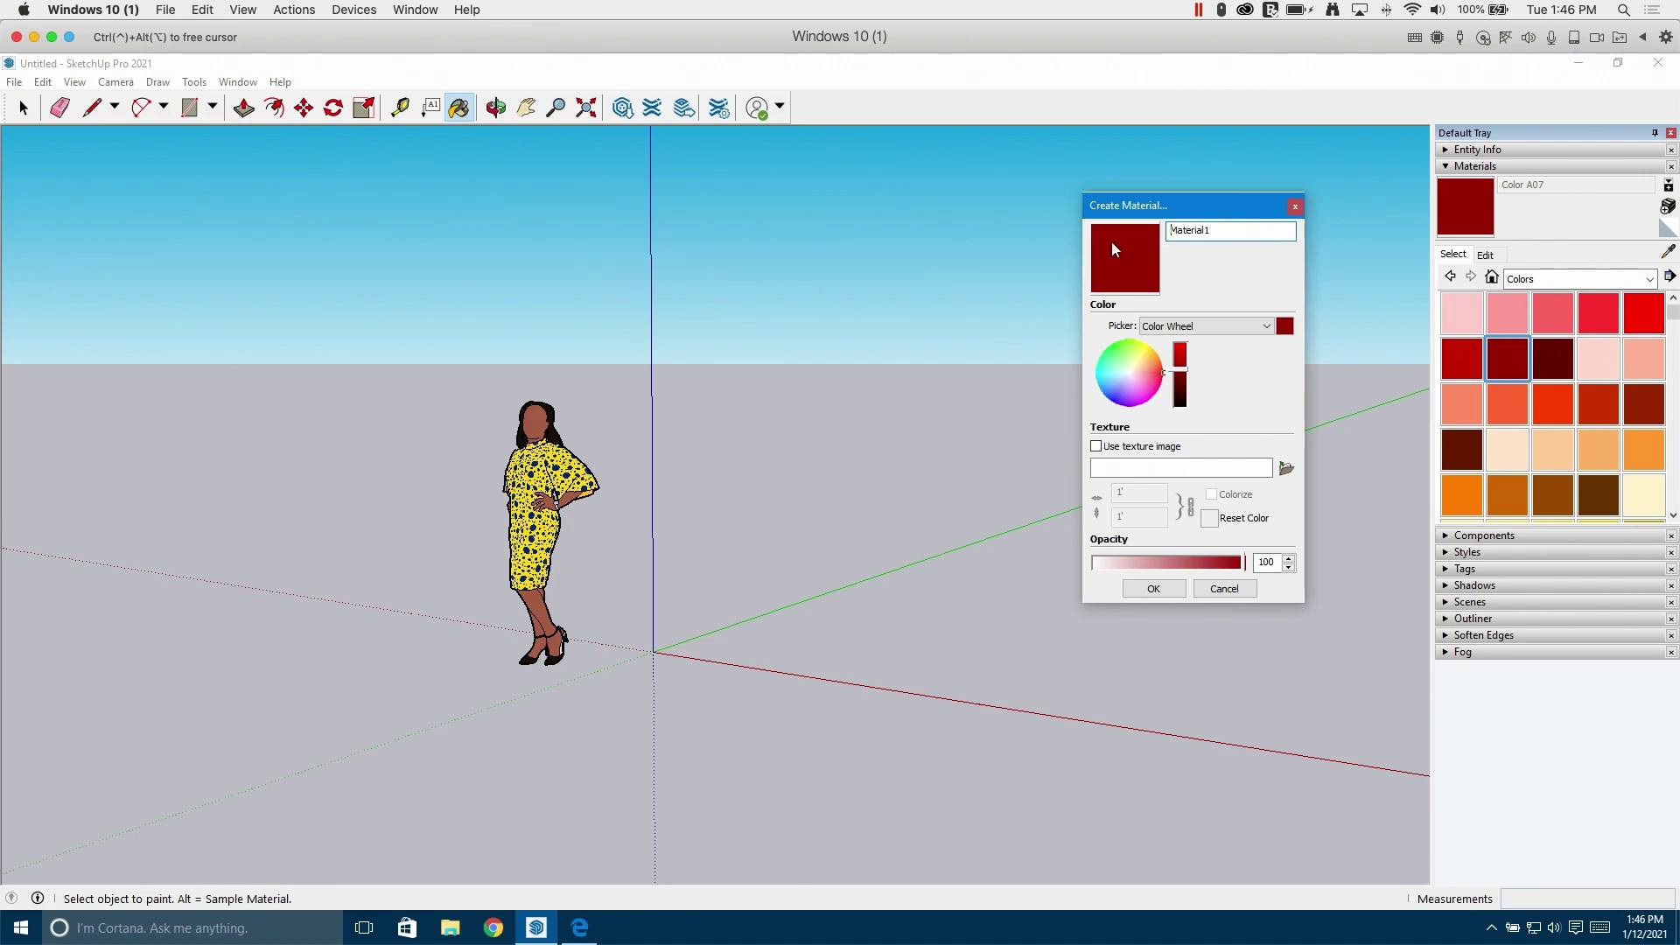
mouse_move(1153, 375)
mouse_down()
mouse_move(1142, 359)
mouse_move(1128, 372)
mouse_move(1133, 393)
mouse_move(1117, 353)
mouse_move(1143, 374)
mouse_up()
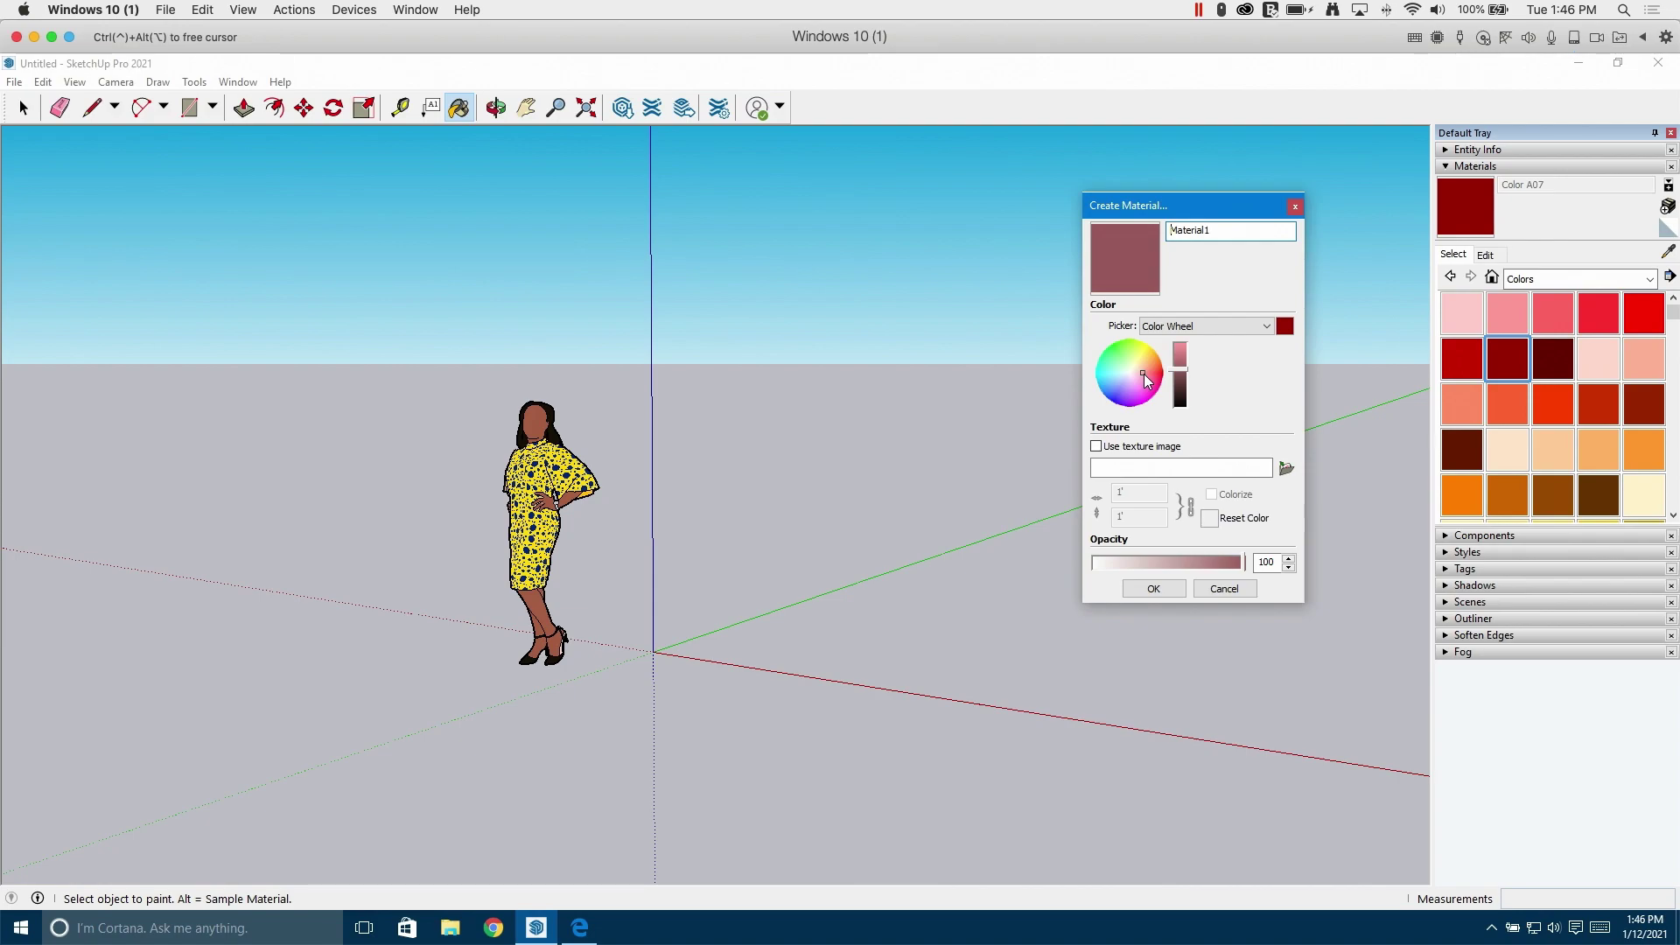
click(1212, 326)
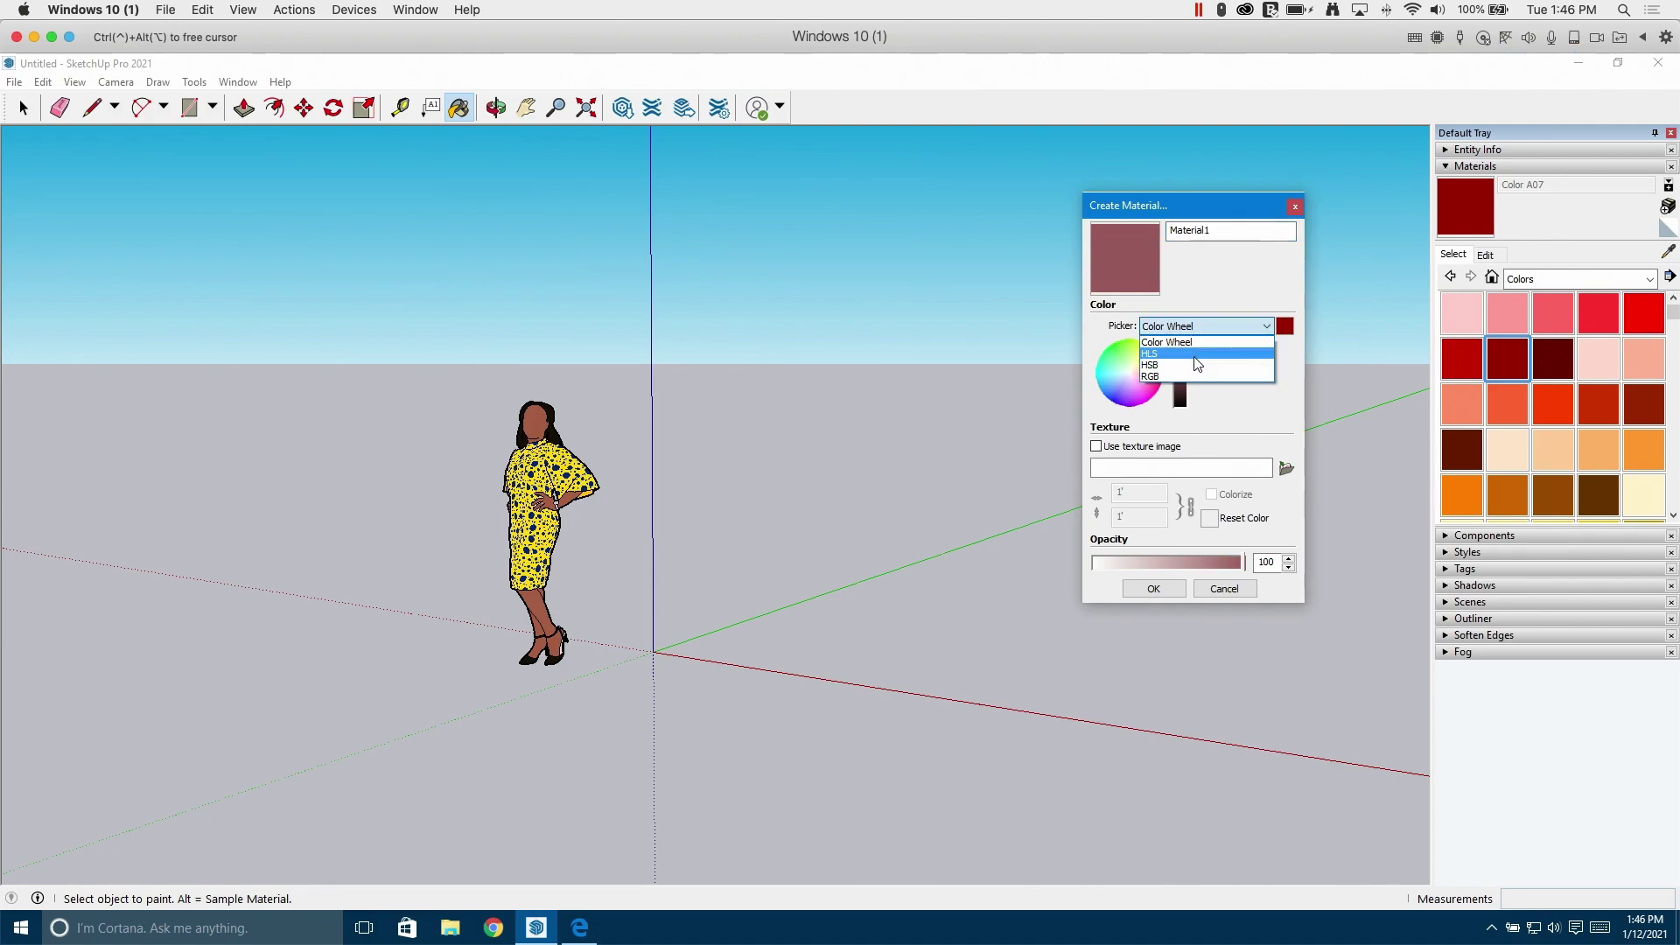
click(1282, 412)
mouse_move(1142, 370)
mouse_down()
mouse_move(1155, 364)
mouse_move(1140, 363)
mouse_up()
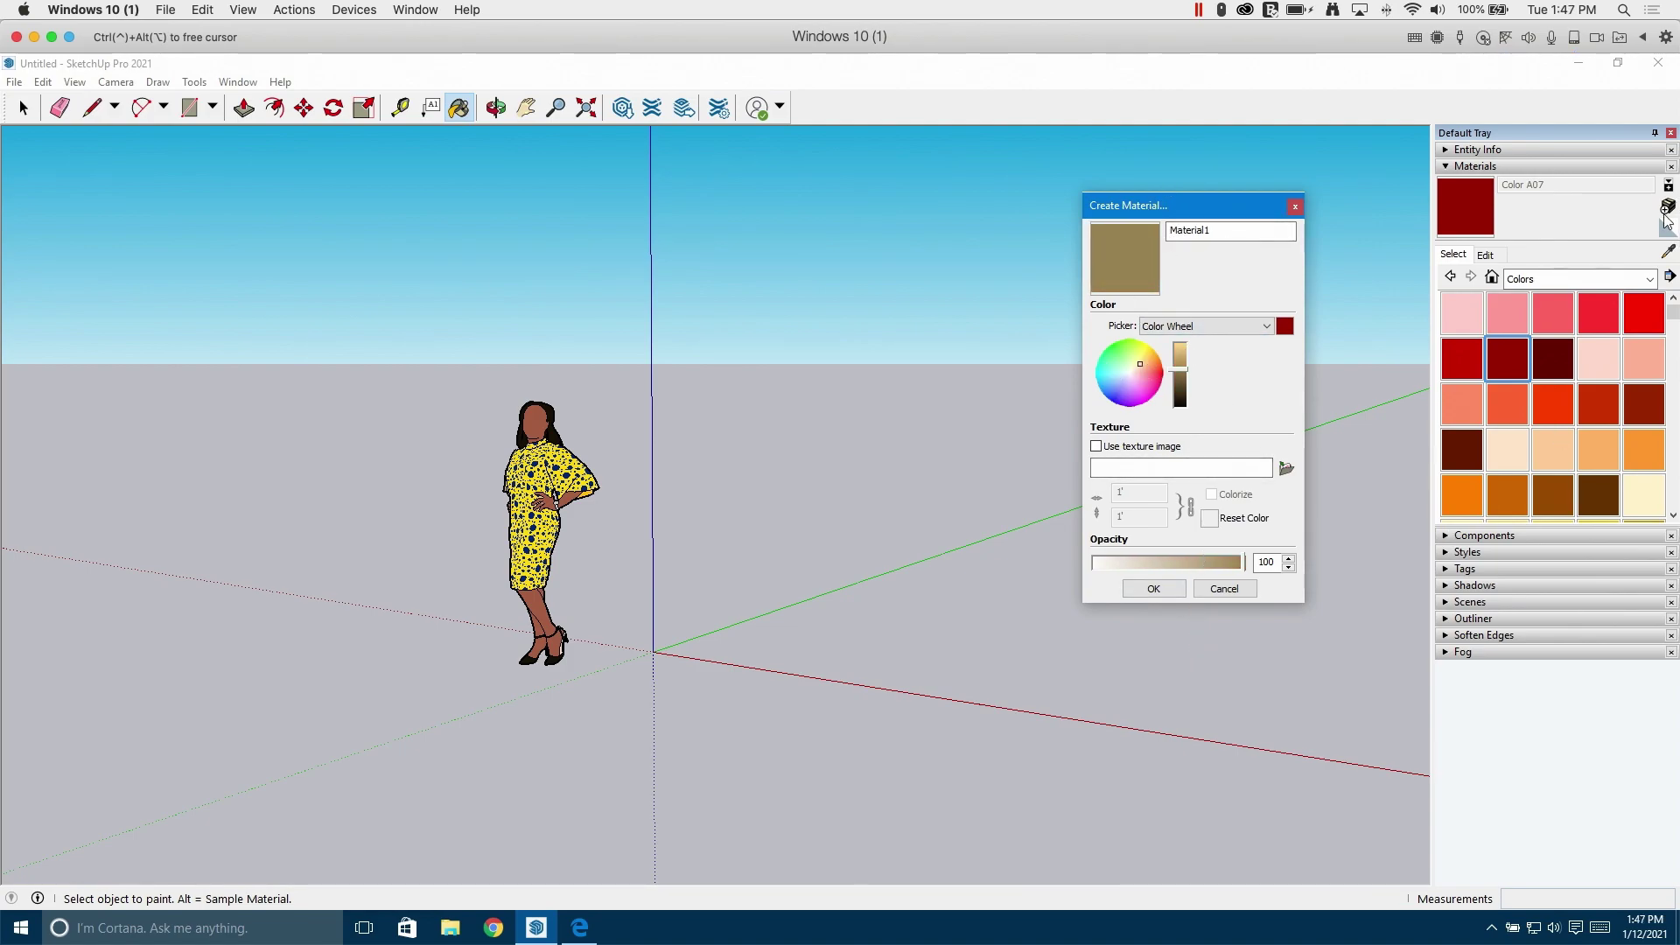
click(1147, 594)
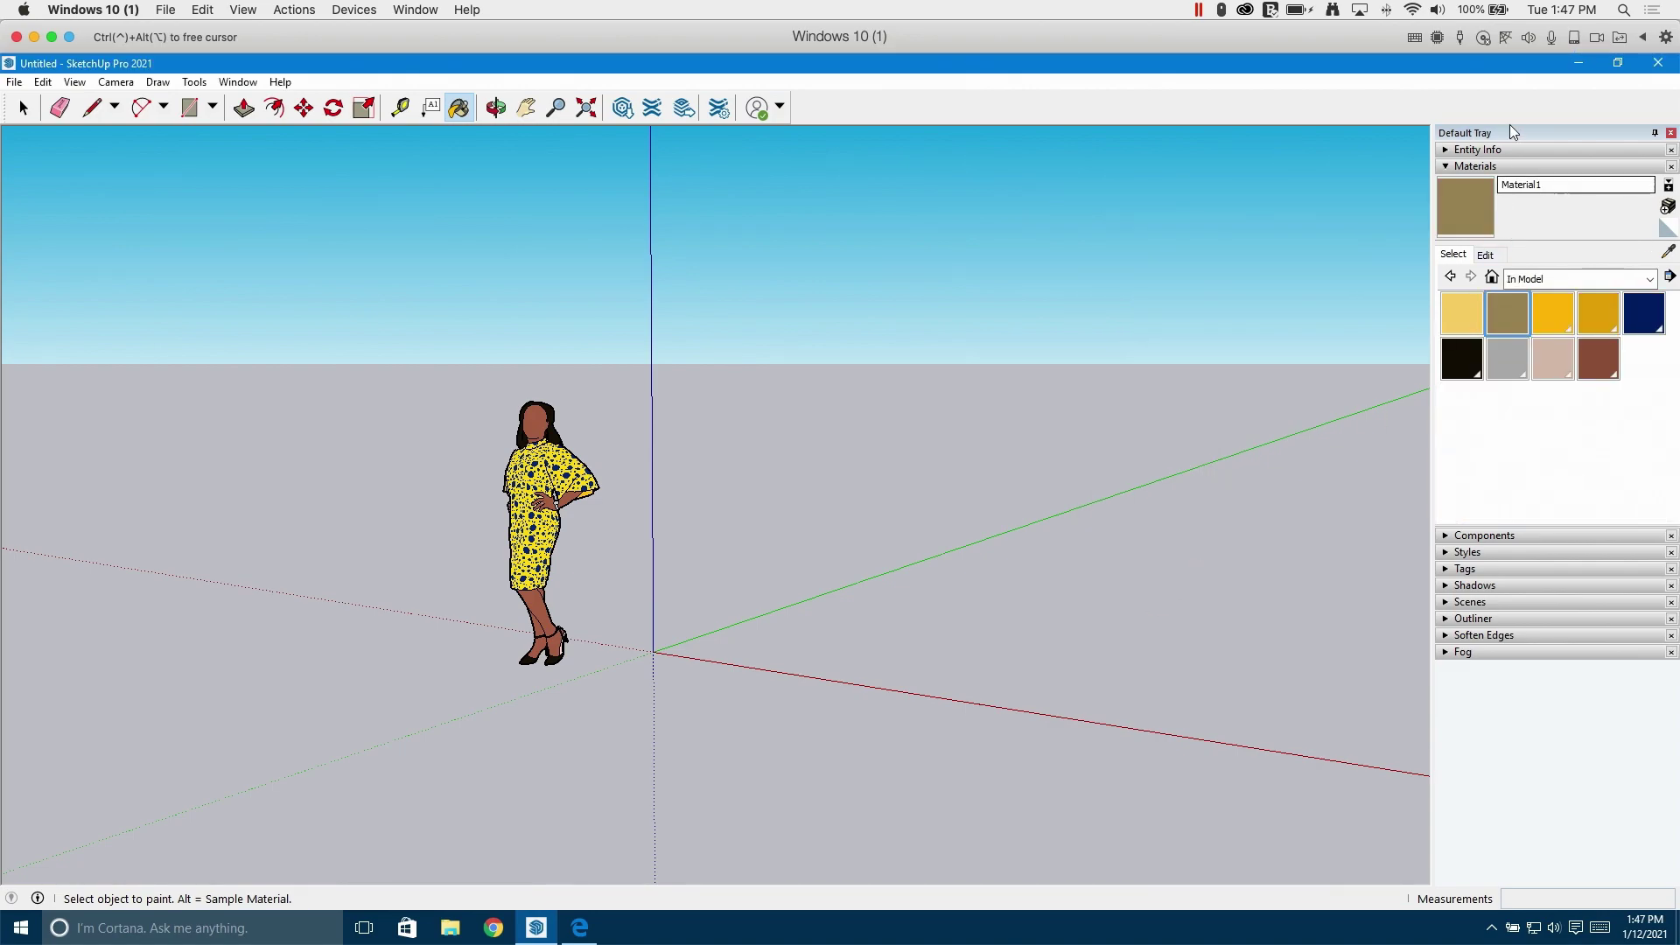
Open the tan material for editing and enlarge the SketchUp window to fill the space beside SW-Paint-Chips.pdf
click(1485, 254)
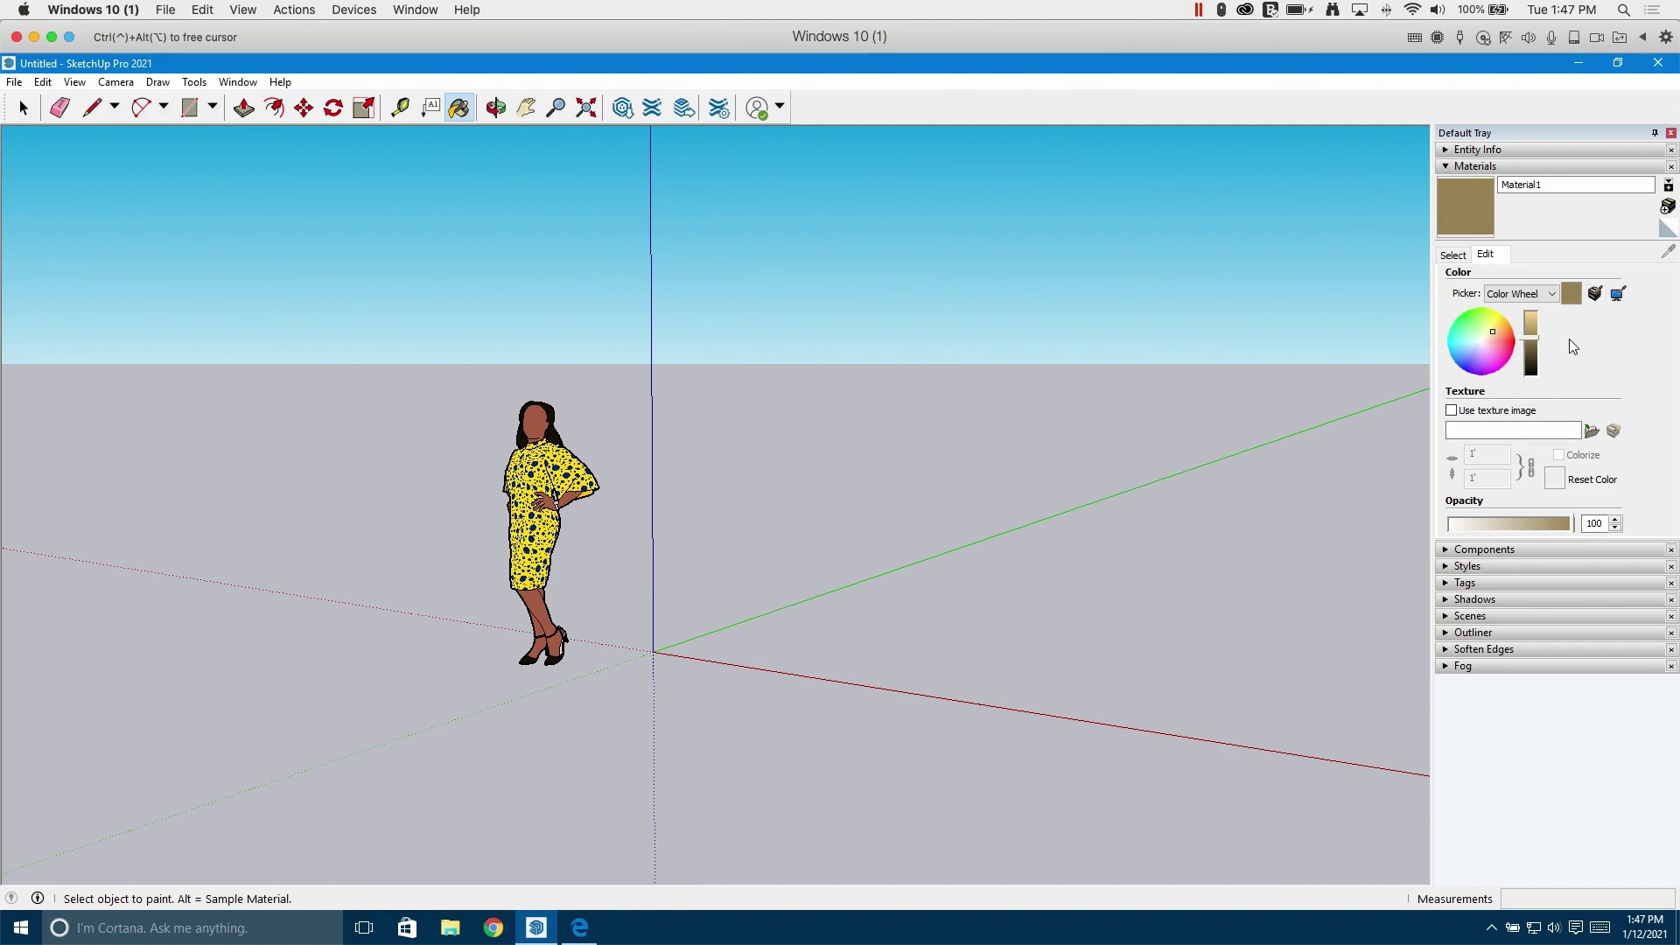
click(1617, 297)
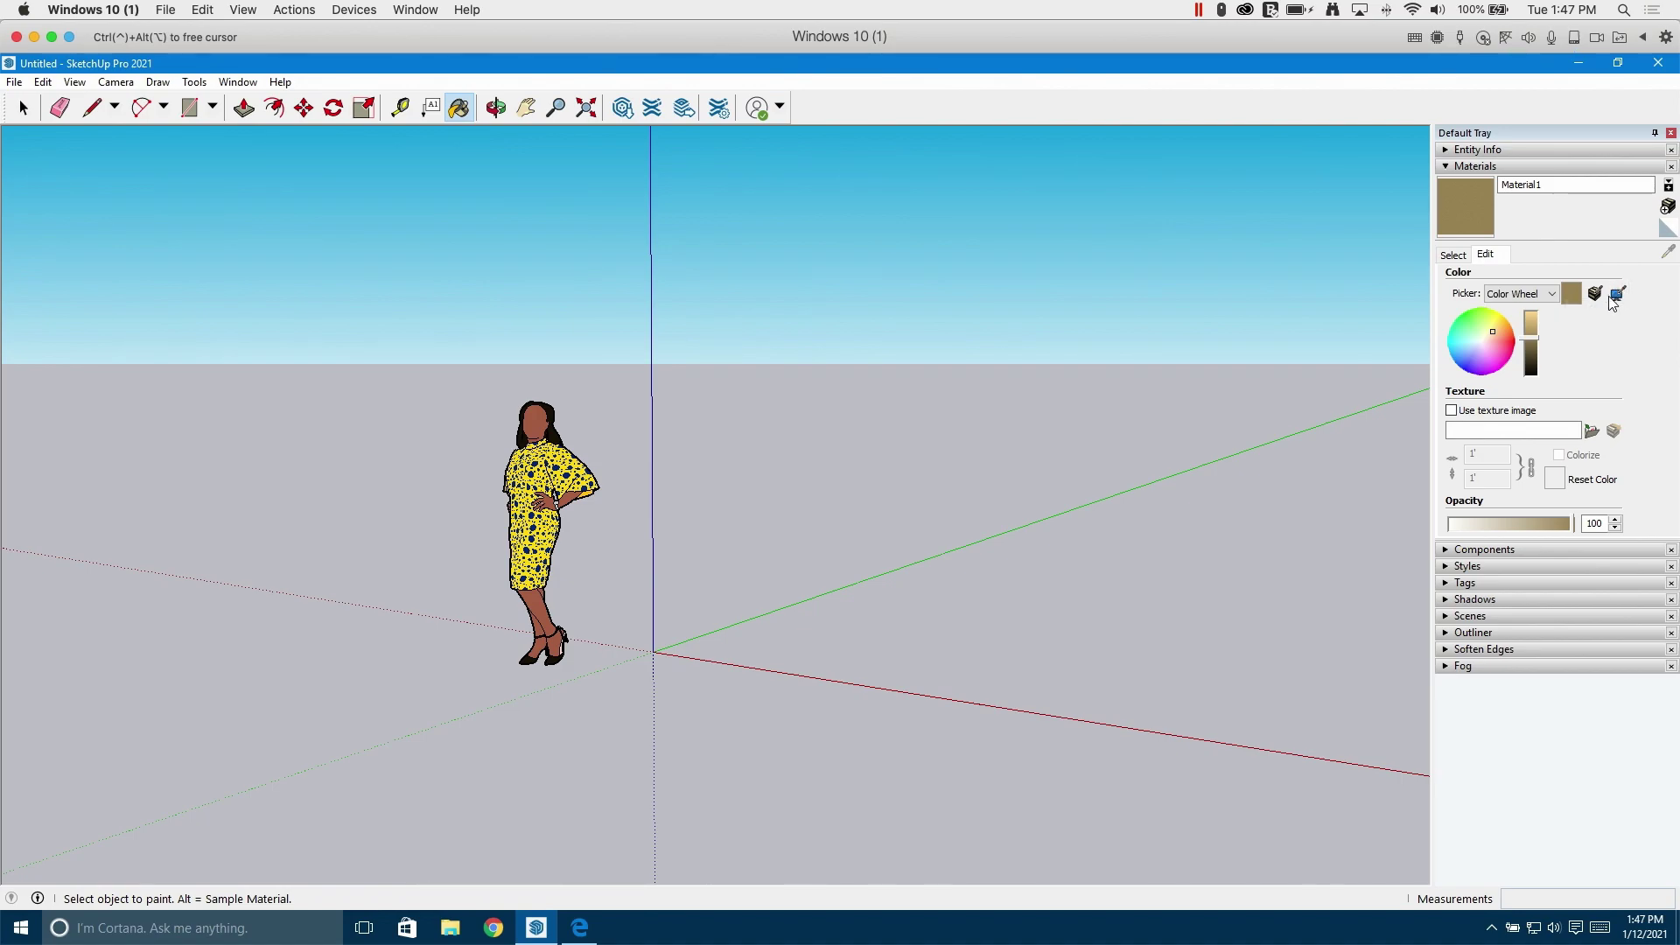
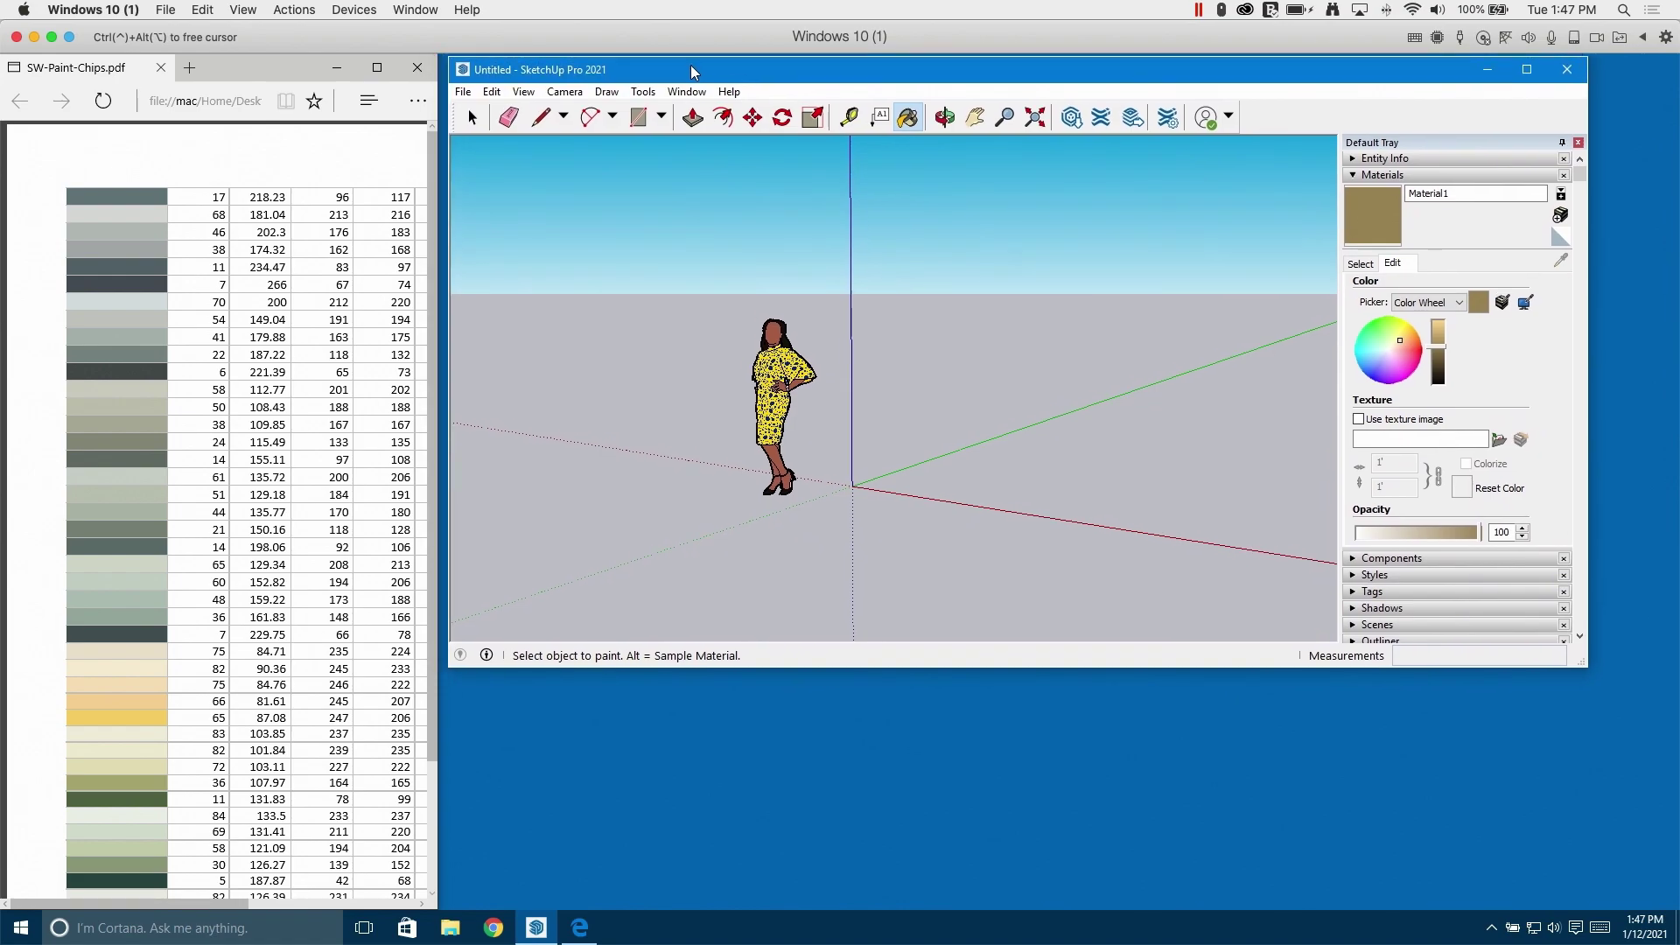
mouse_move(1576, 666)
mouse_down()
mouse_move(1676, 713)
mouse_move(1675, 910)
mouse_up()
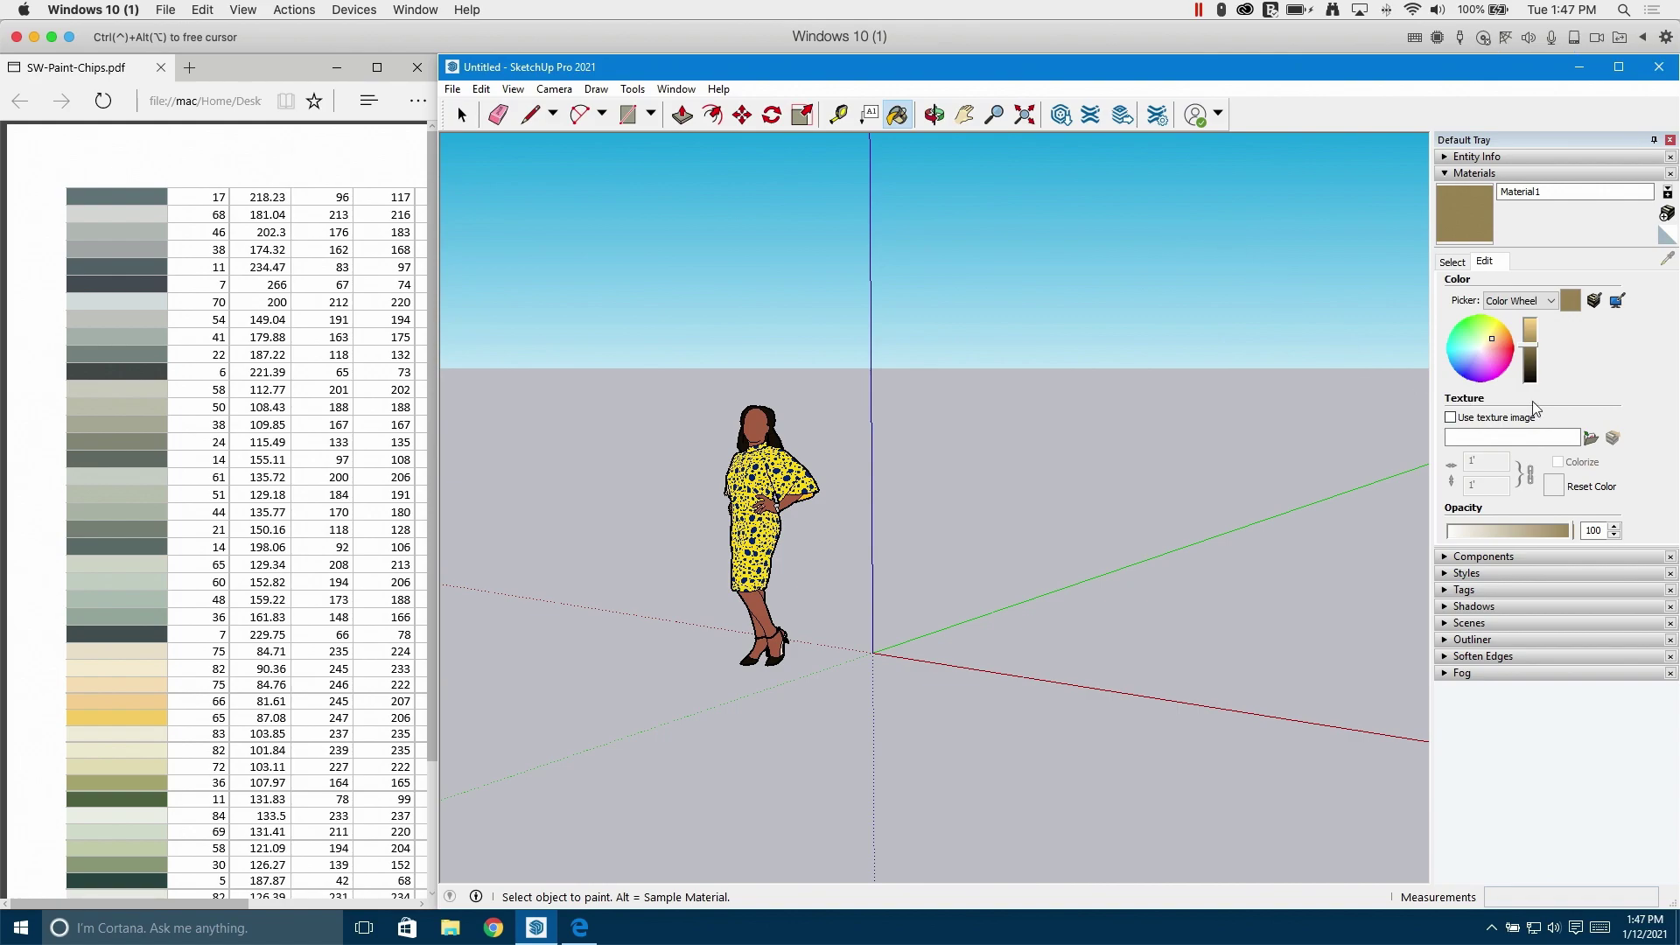
Match the material's colour on screen to the golden-yellow chip in SW-Paint-Chips.pdf and finally to the olive-green chip
click(1617, 302)
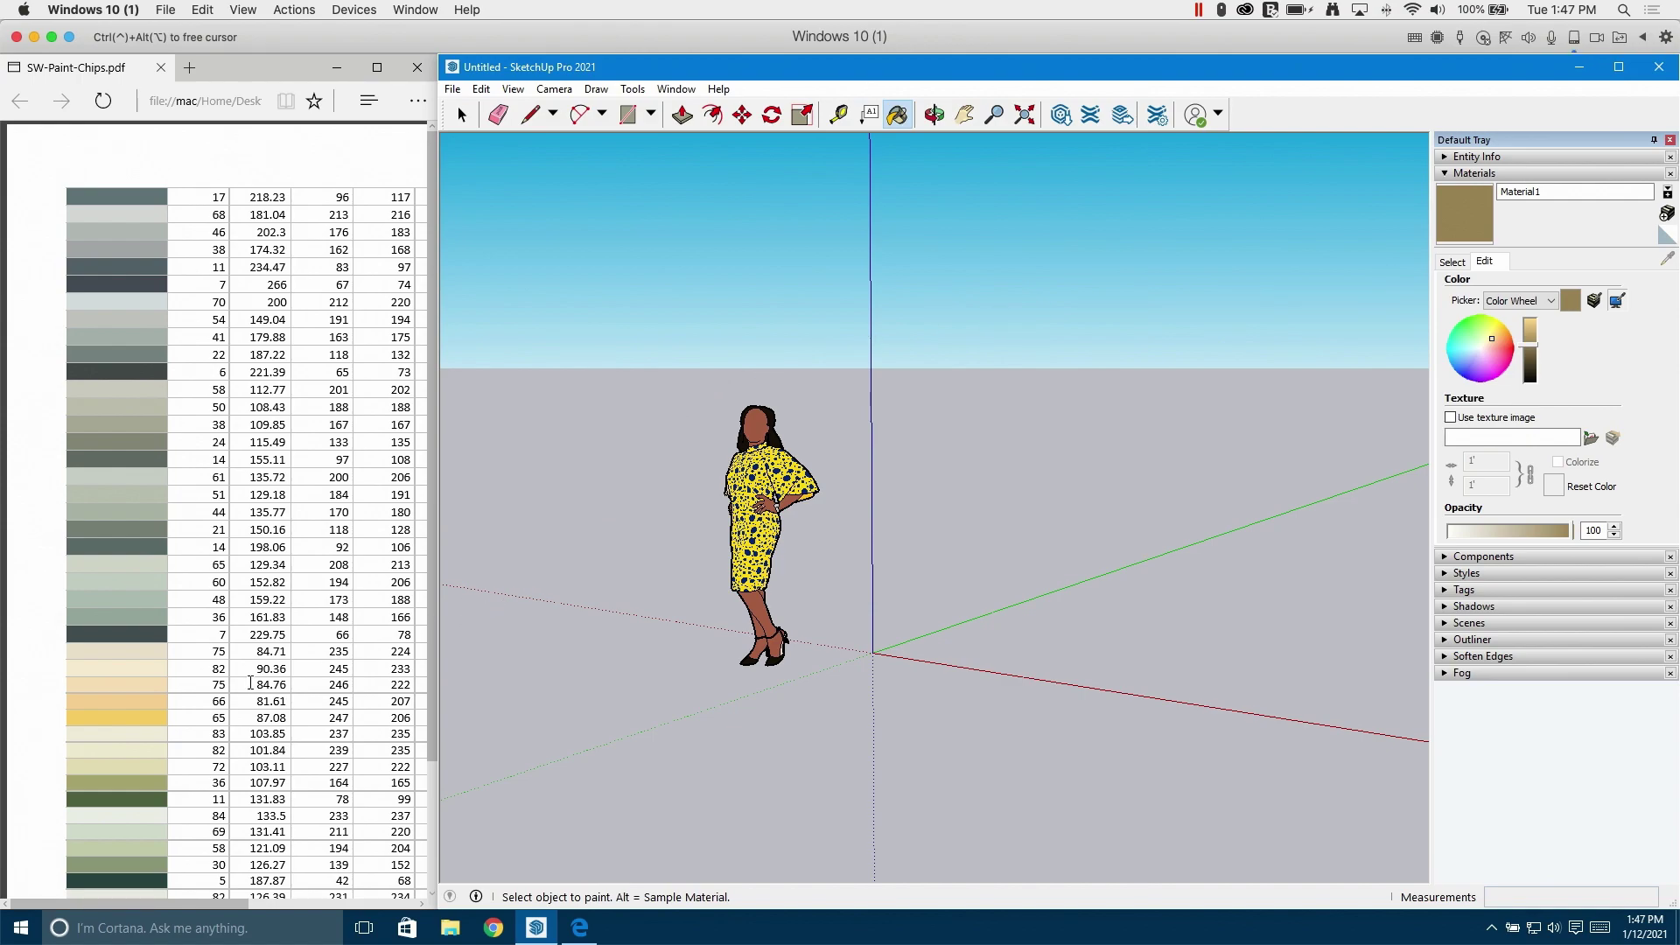
click(142, 718)
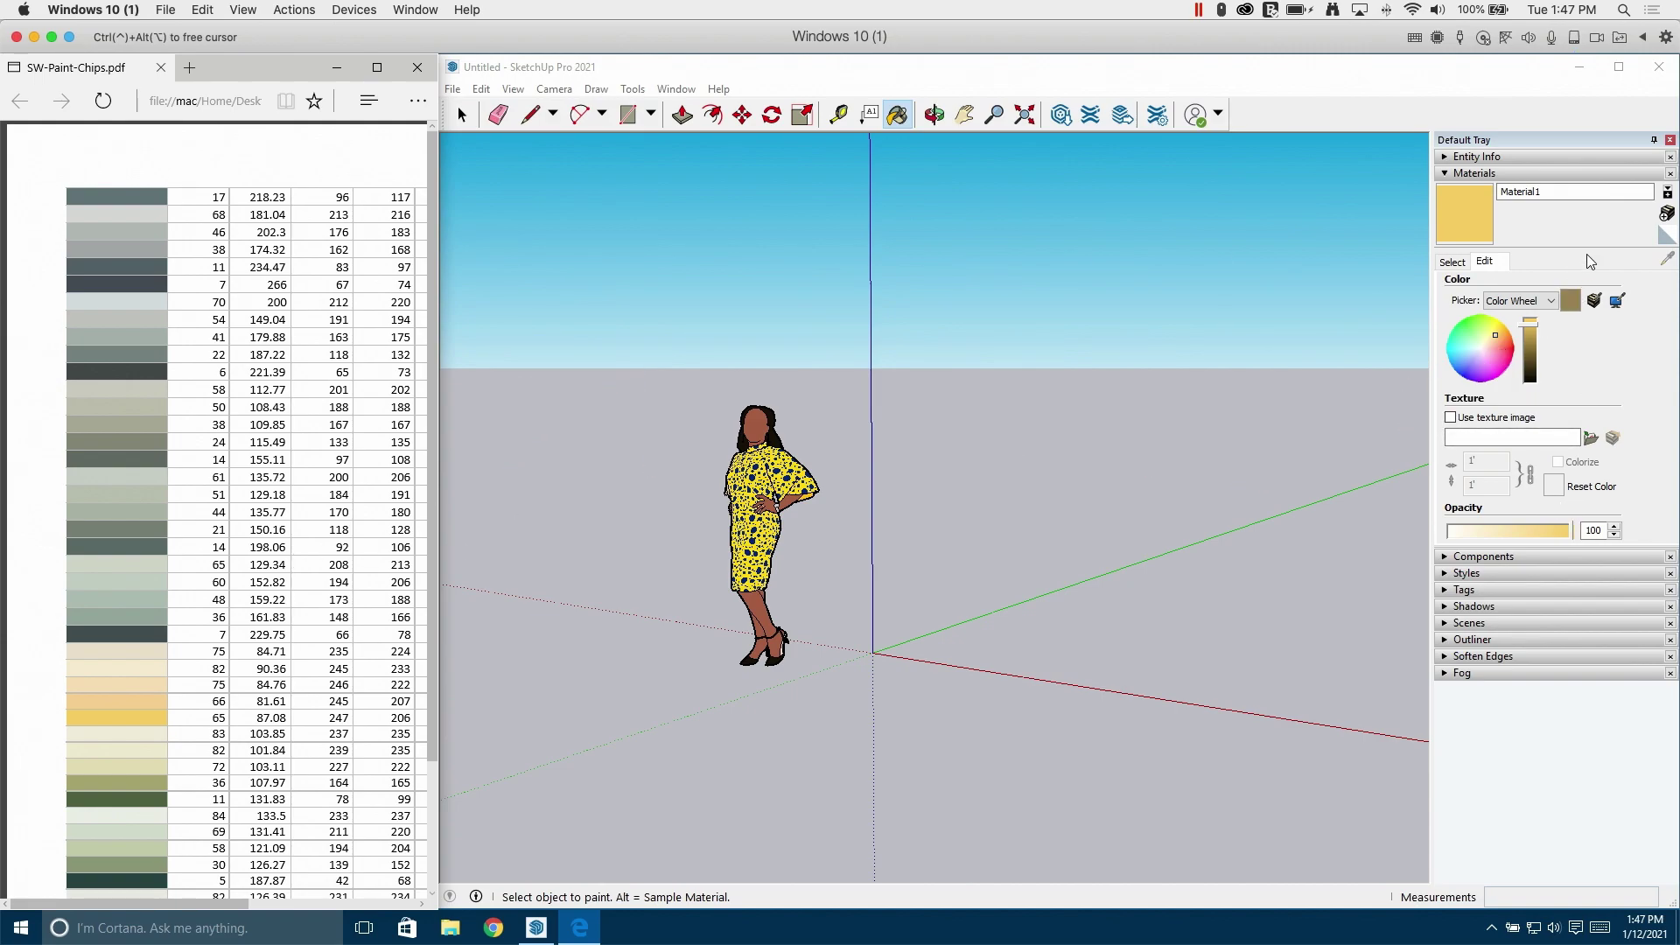
click(1618, 300)
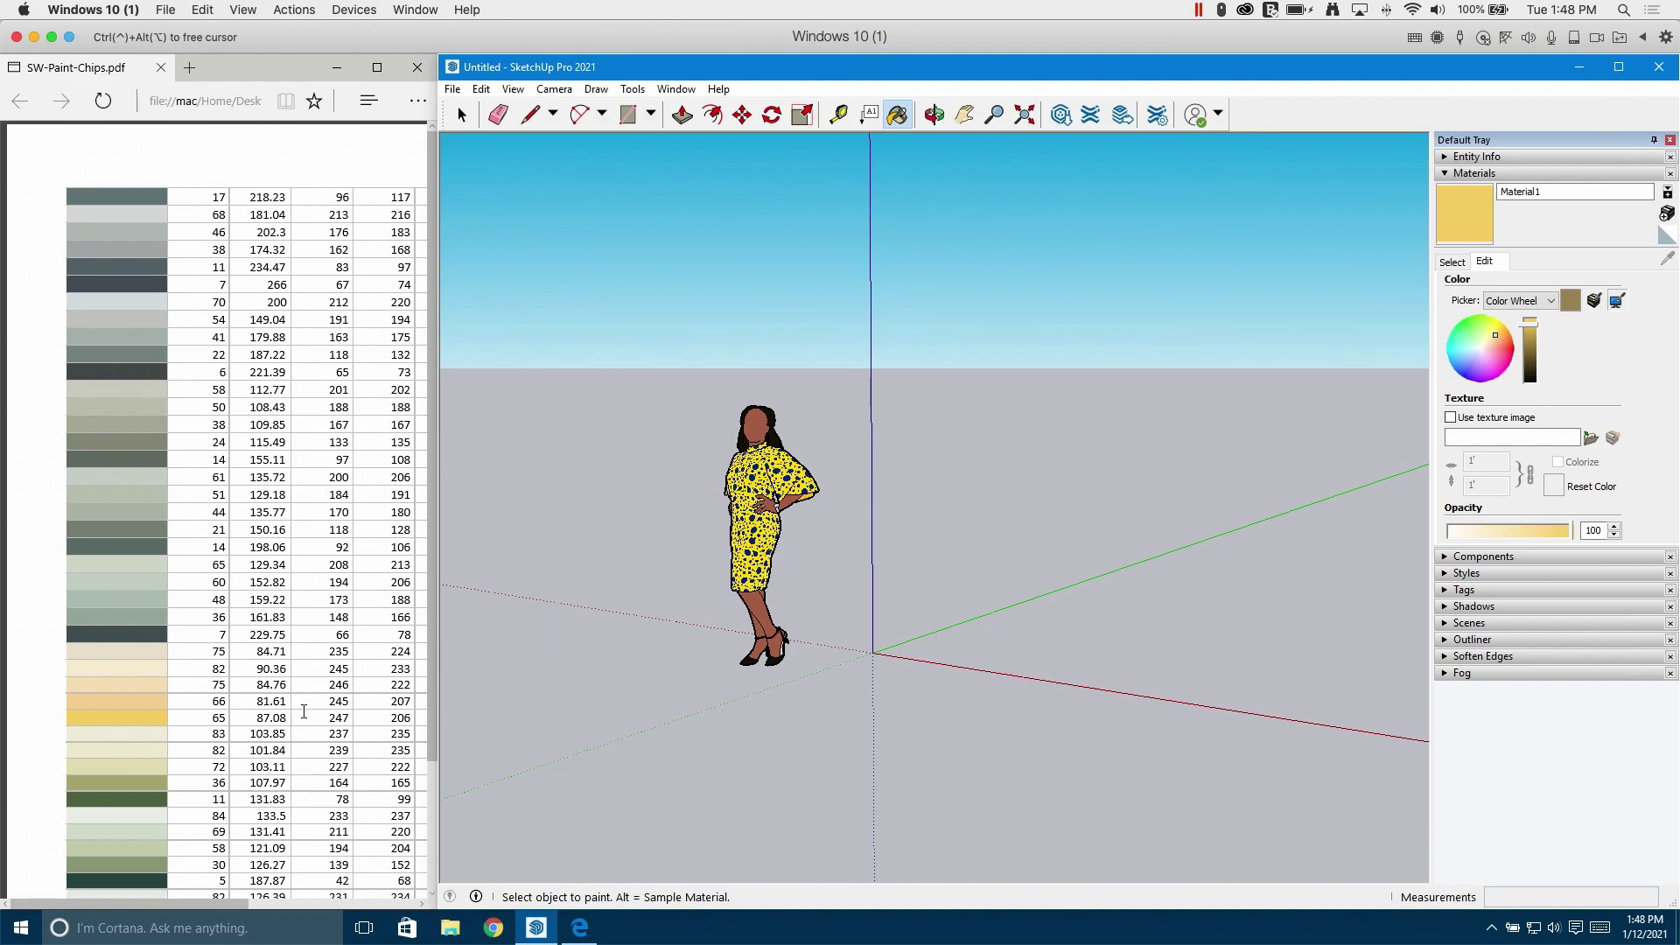
click(132, 784)
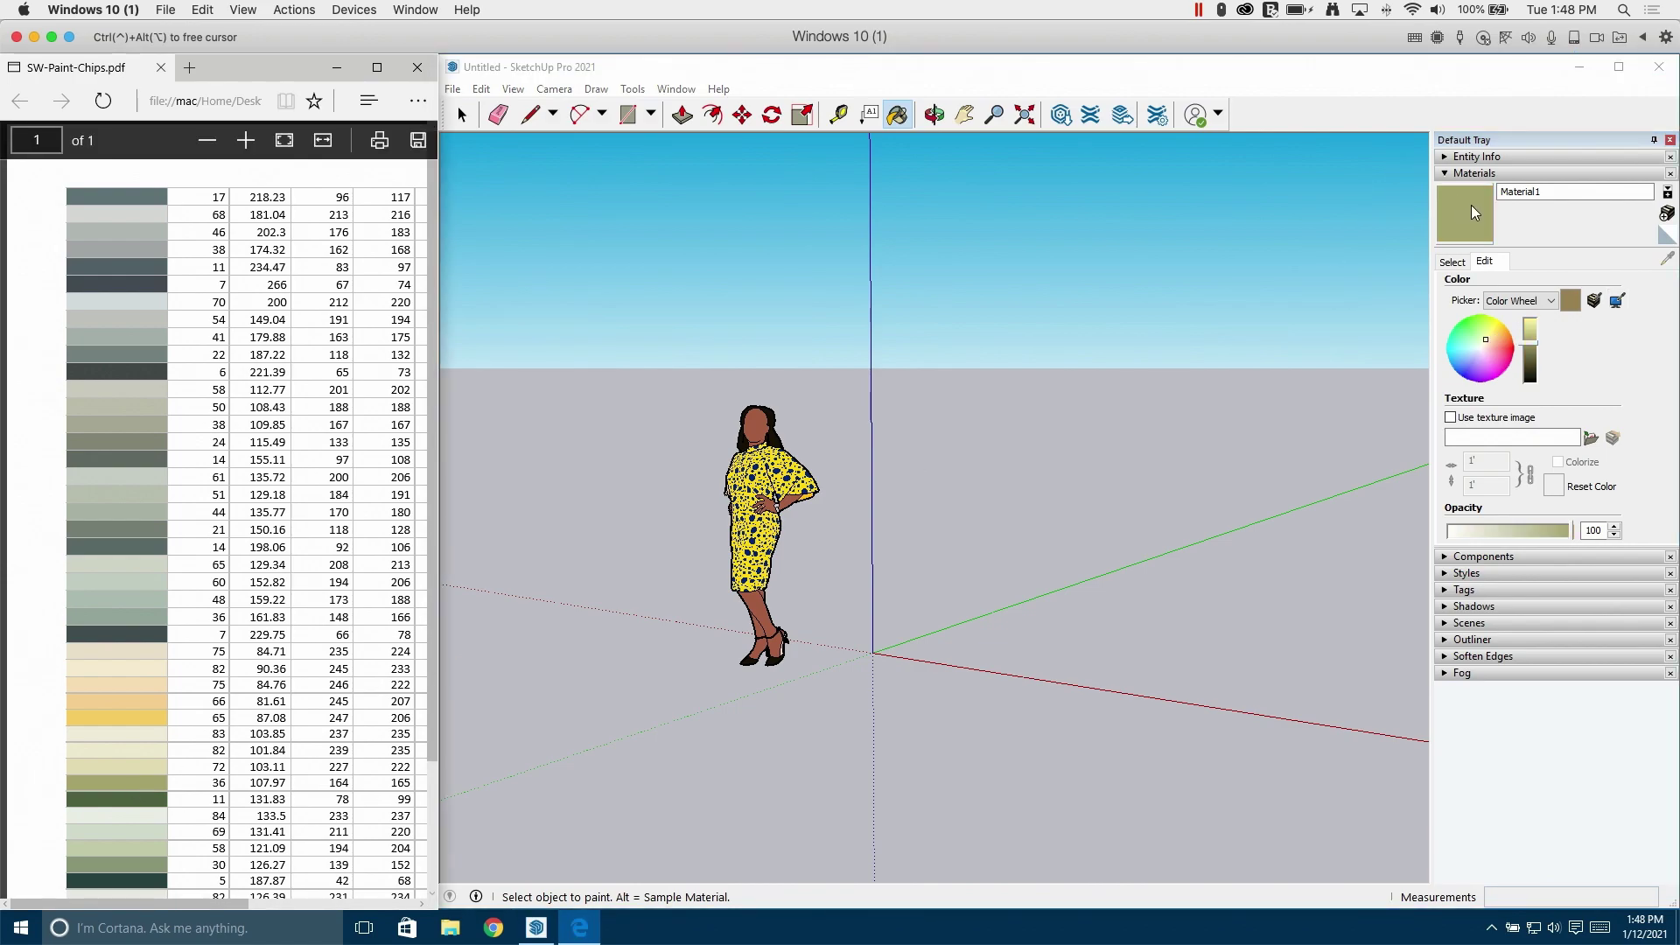